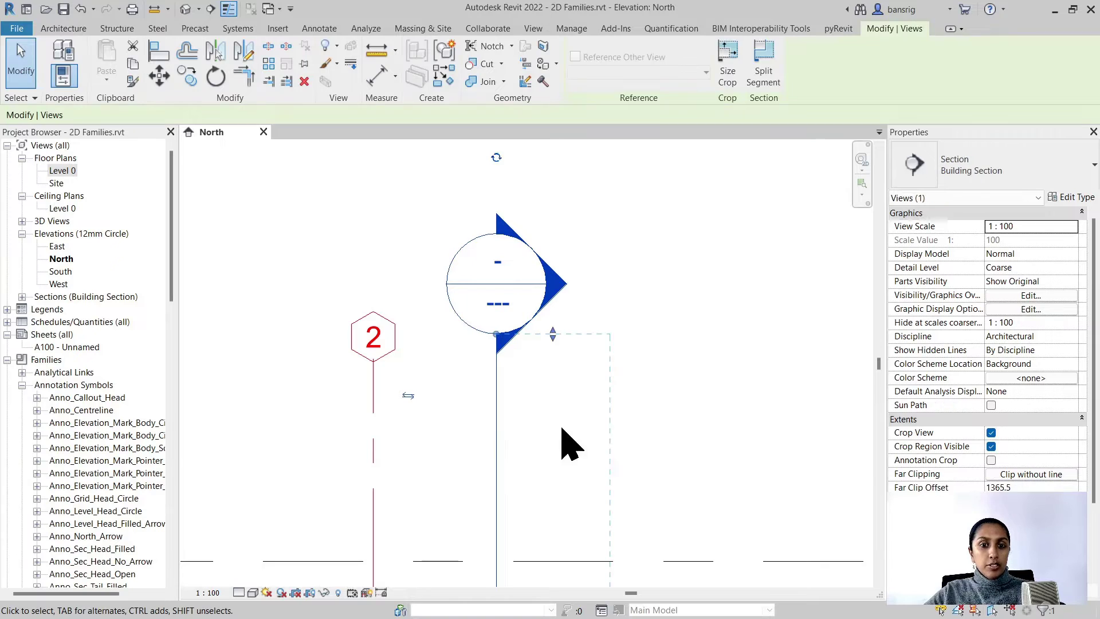
- Change the selected section's type to Building Section Custom and inspect its head in the North elevation
{"action": "left_click", "coordinate": [974, 166]}
{"action": "left_click", "coordinate": [974, 310]}
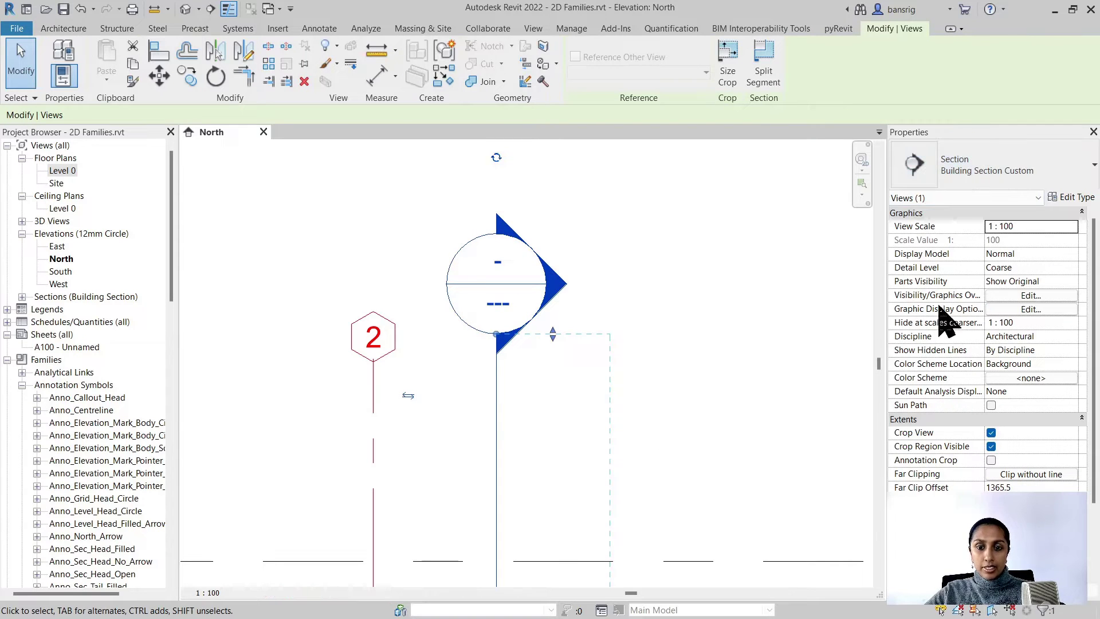
{"action": "left_click", "coordinate": [745, 321]}
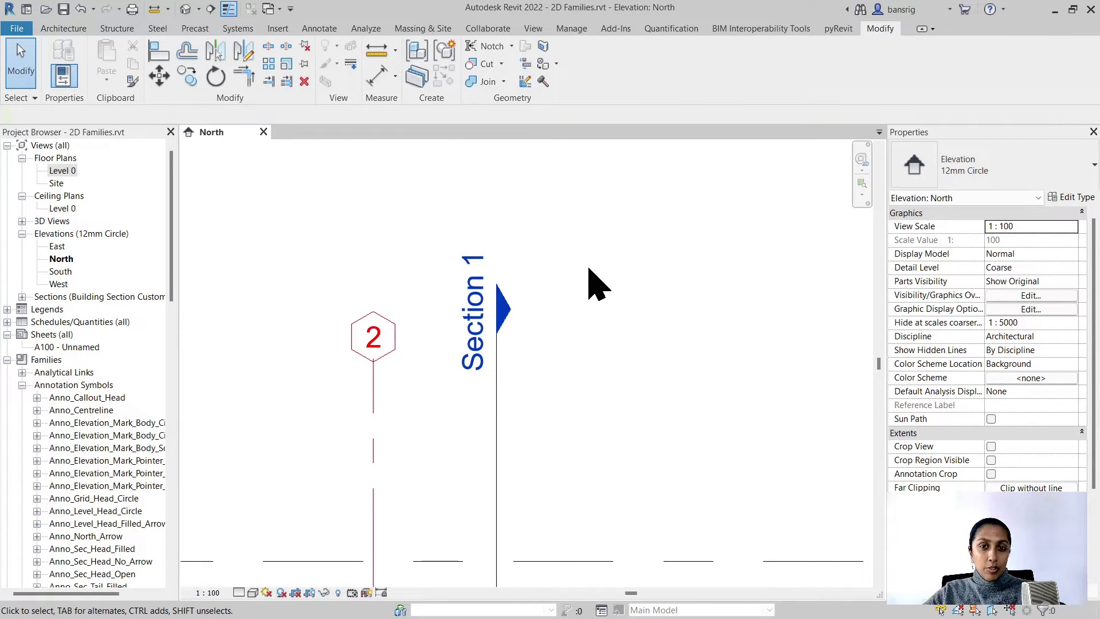
{"action": "scroll", "coordinate": [504, 292], "scroll_direction": "up", "scroll_amount": 4}
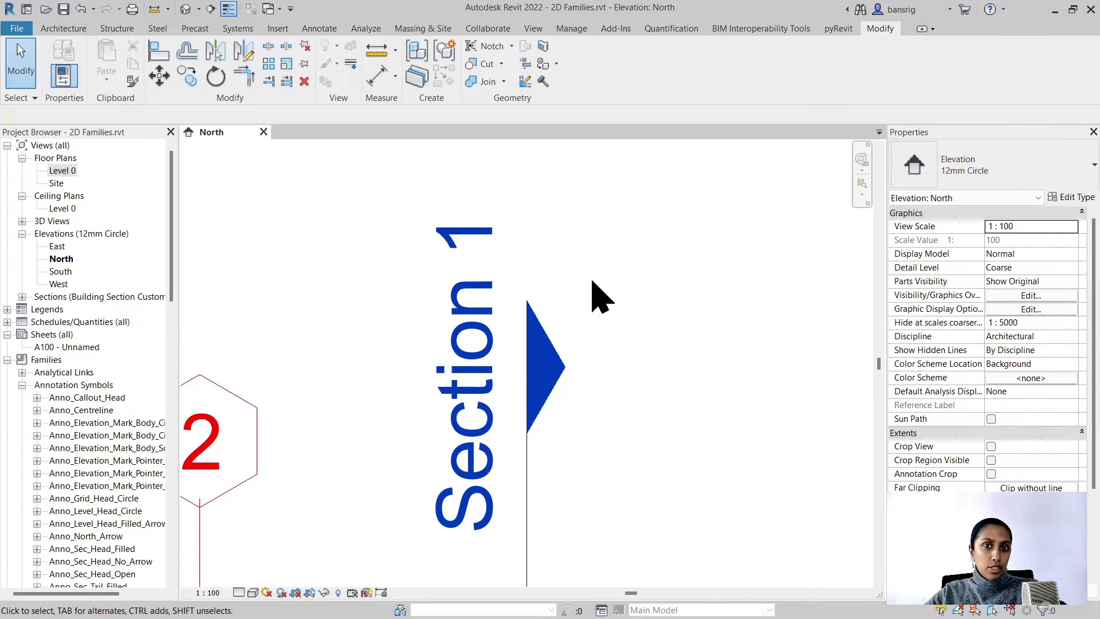
{"action": "scroll", "coordinate": [596, 292], "scroll_direction": "down", "scroll_amount": 5}
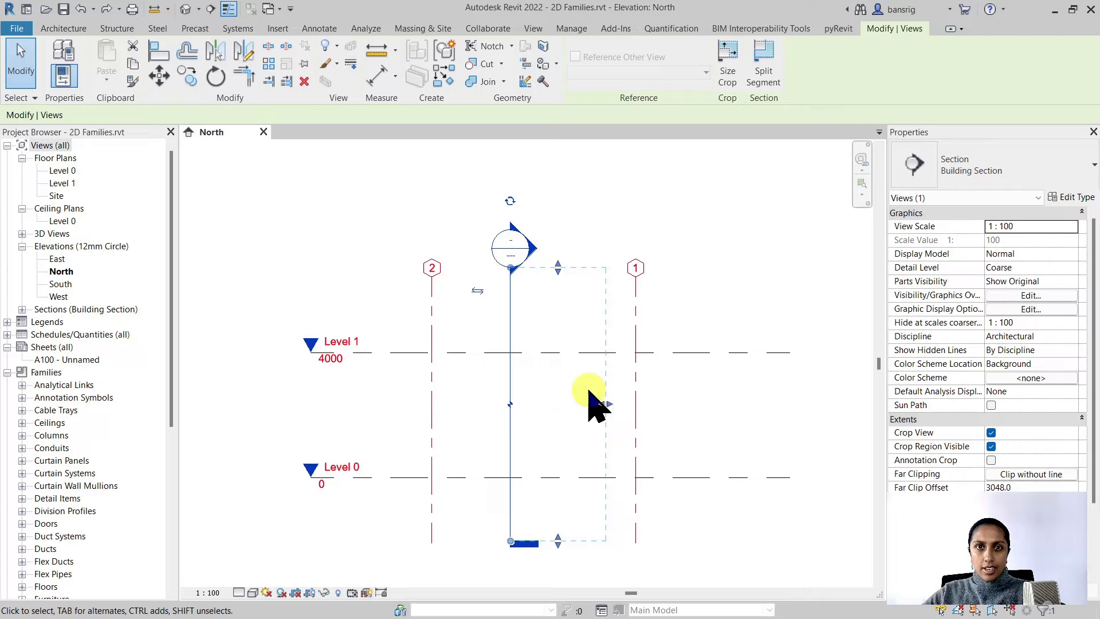
- Check which section head and tail families the Building Section type's section tag uses, leaving the settings unchanged
{"action": "left_click", "coordinate": [1072, 197]}
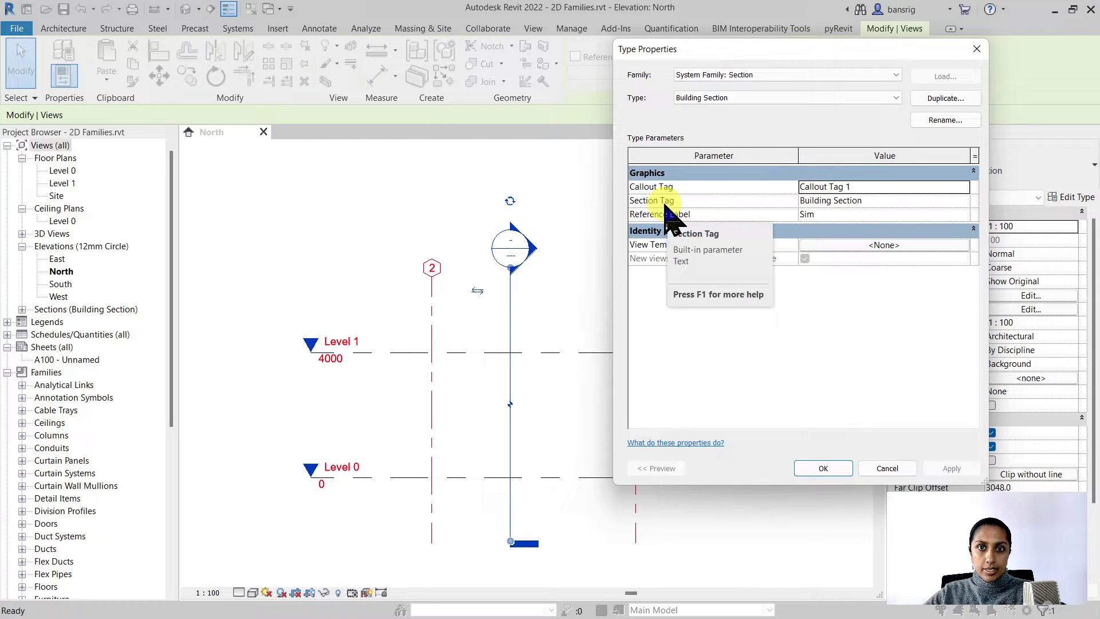
{"action": "left_click", "coordinate": [956, 200]}
{"action": "left_click", "coordinate": [973, 200]}
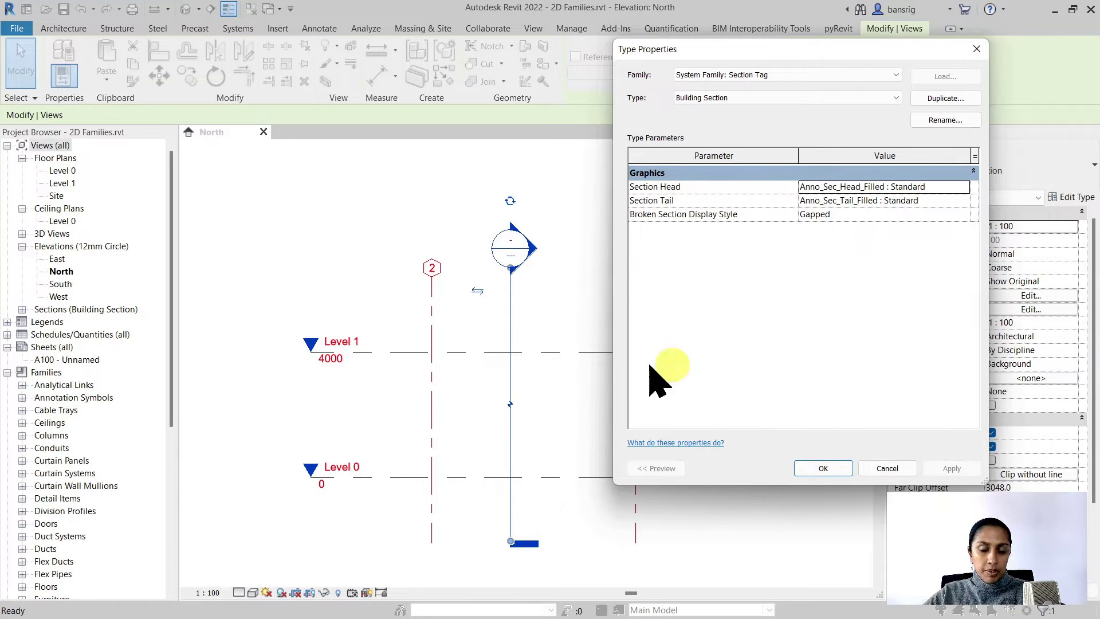
{"action": "left_click", "coordinate": [888, 468]}
{"action": "left_click", "coordinate": [898, 469]}
{"action": "left_click", "coordinate": [705, 290]}
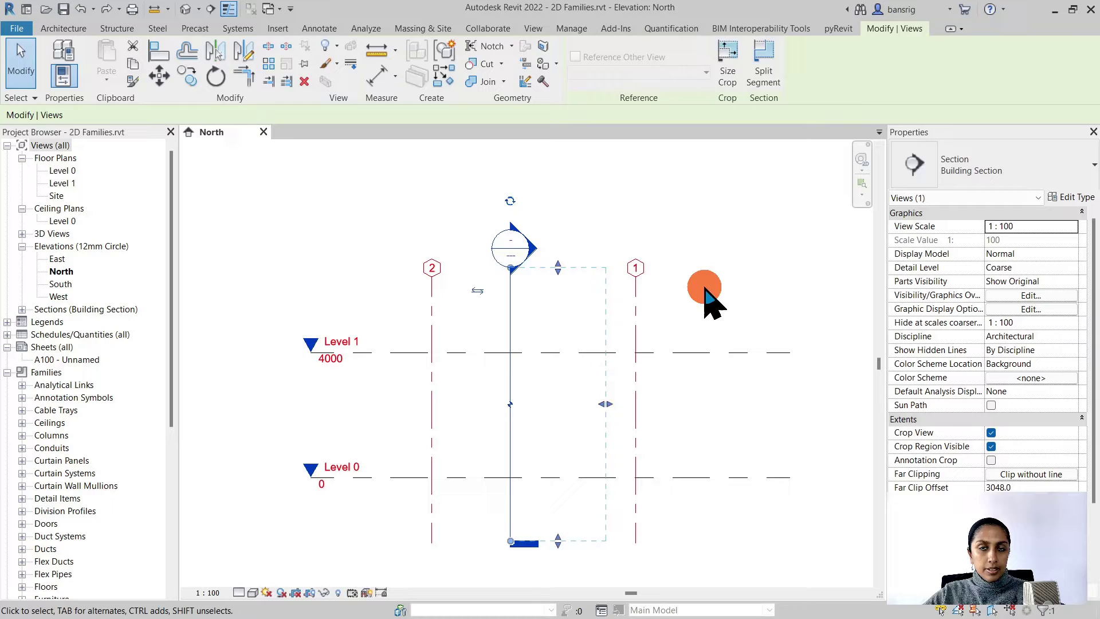
- Create a new annotation family from the Metric Section Head.rft template
{"action": "left_click", "coordinate": [16, 28]}
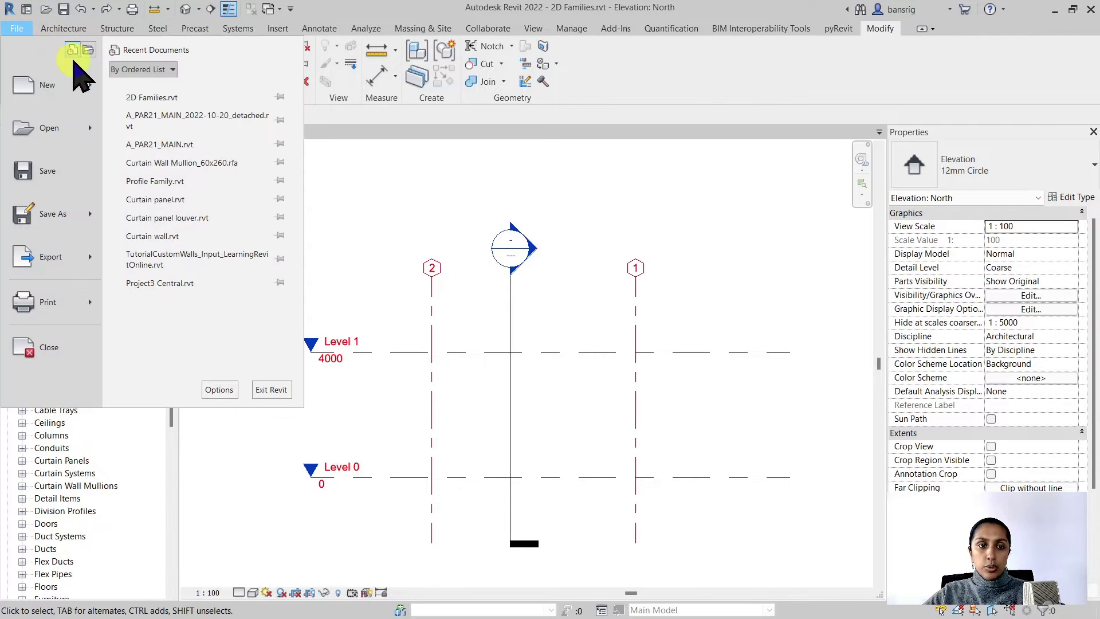
{"action": "mouse_move", "coordinate": [86, 81]}
{"action": "left_click", "coordinate": [143, 138]}
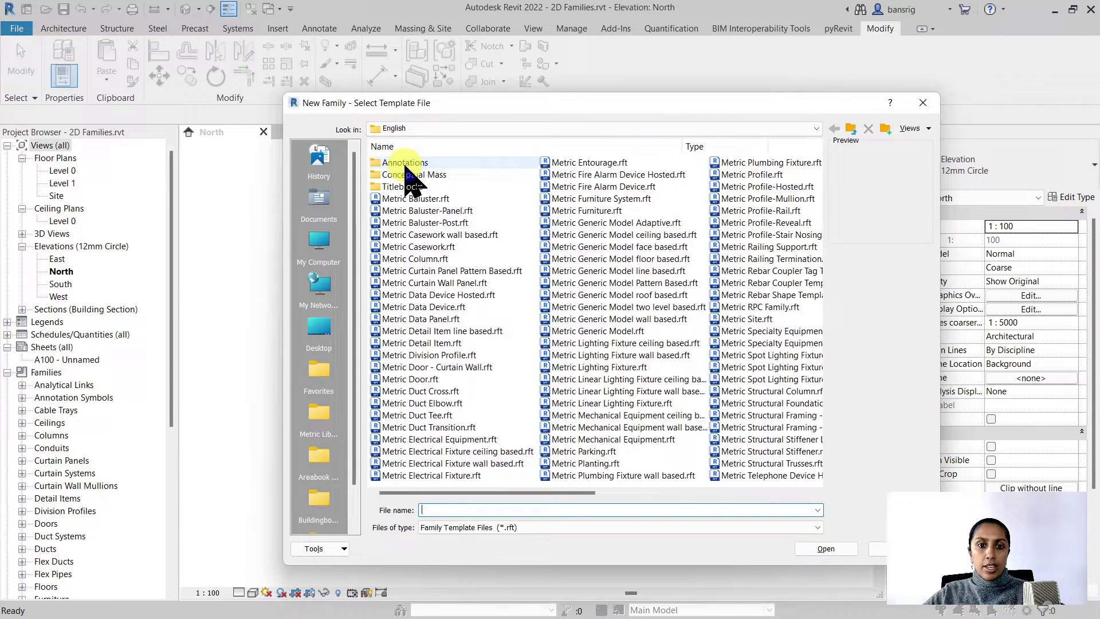
{"action": "double_click", "coordinate": [404, 163]}
{"action": "left_click", "coordinate": [433, 338]}
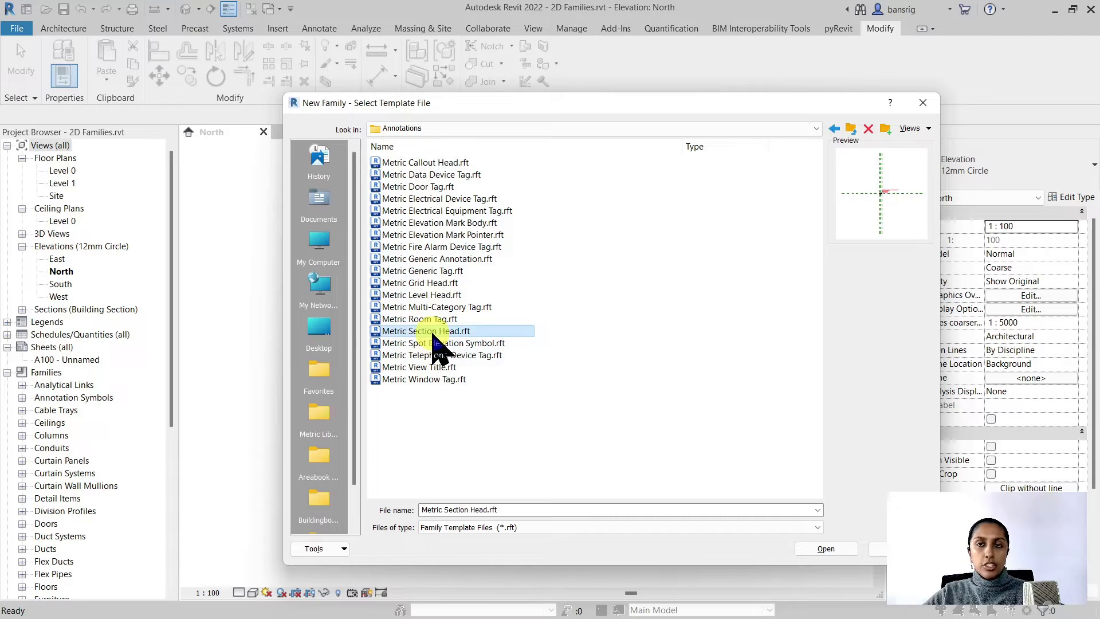
{"action": "left_click", "coordinate": [826, 548]}
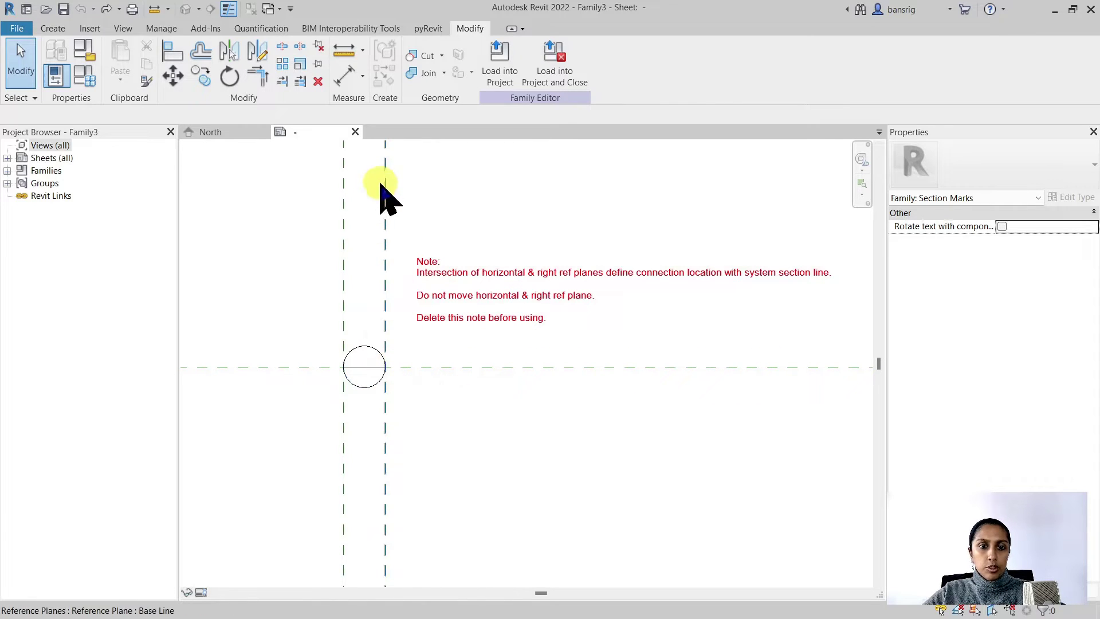
- Check the template's reference planes, and delete the red note text and the circle with its dividing line
{"action": "left_click", "coordinate": [383, 295]}
{"action": "left_click", "coordinate": [425, 366]}
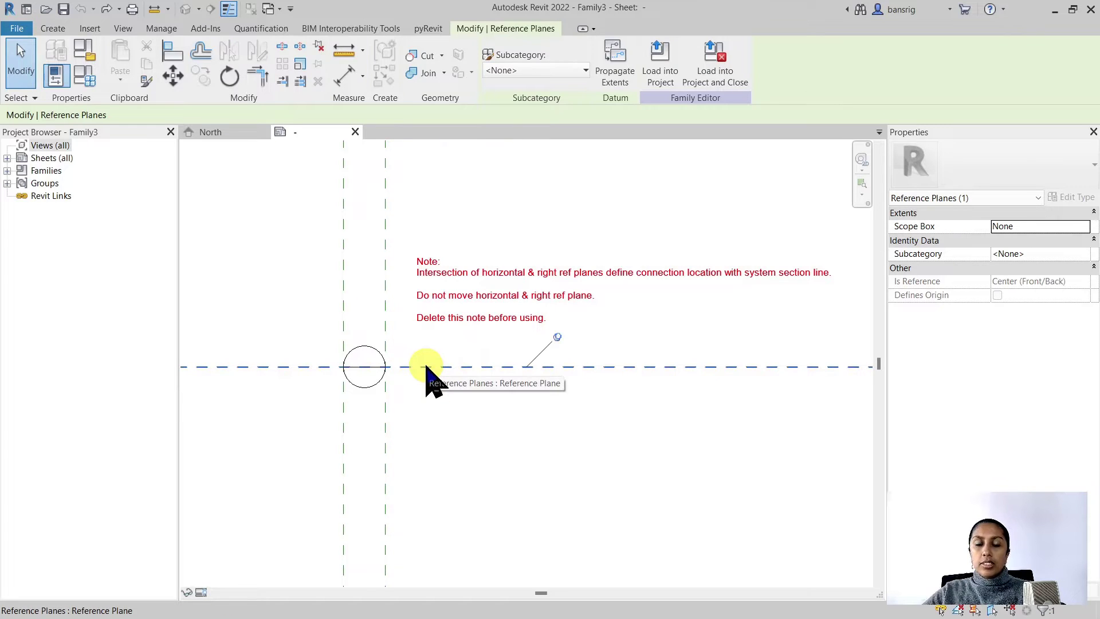
{"action": "left_click", "coordinate": [344, 269]}
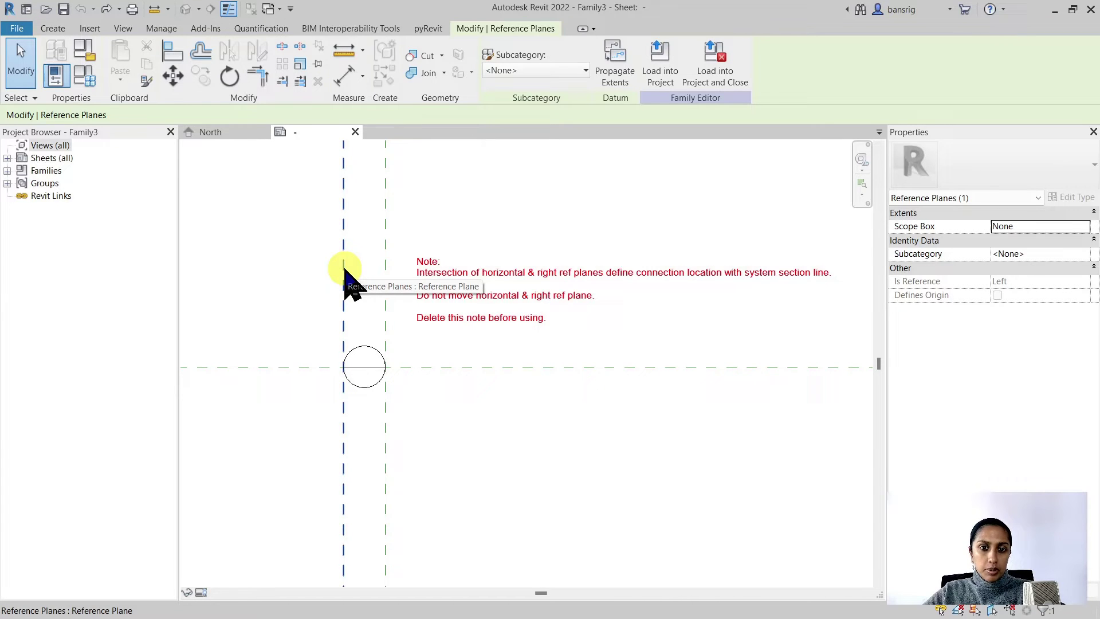
{"action": "left_click", "coordinate": [565, 319]}
{"action": "key", "text": "Delete"}
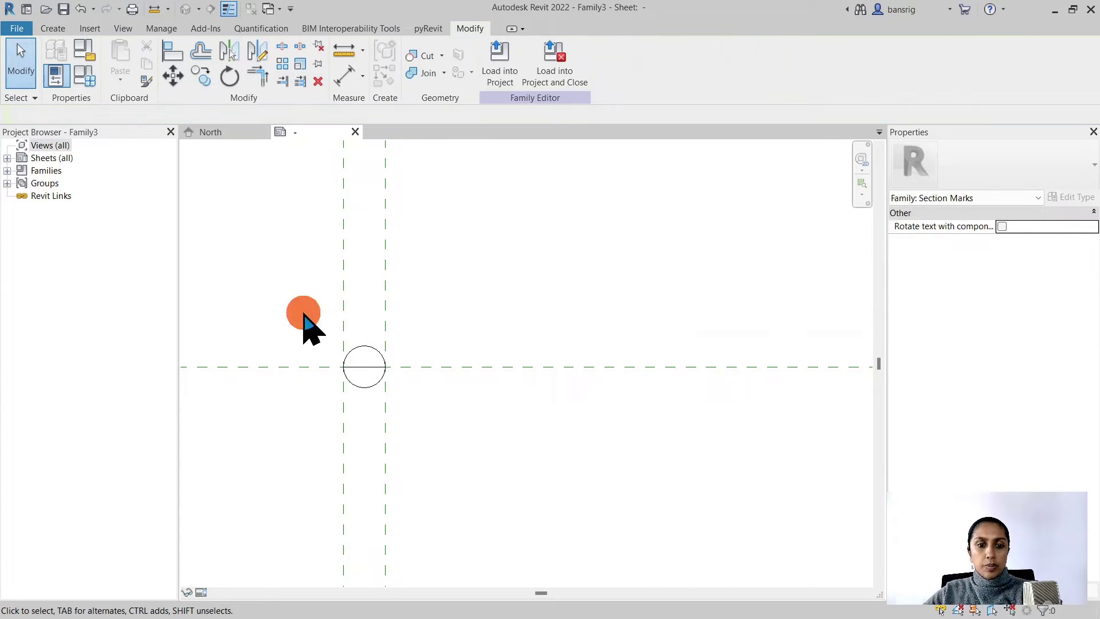
{"action": "left_click_drag", "start_coordinate": [304, 314], "coordinate": [451, 443]}
{"action": "key", "text": "Delete"}
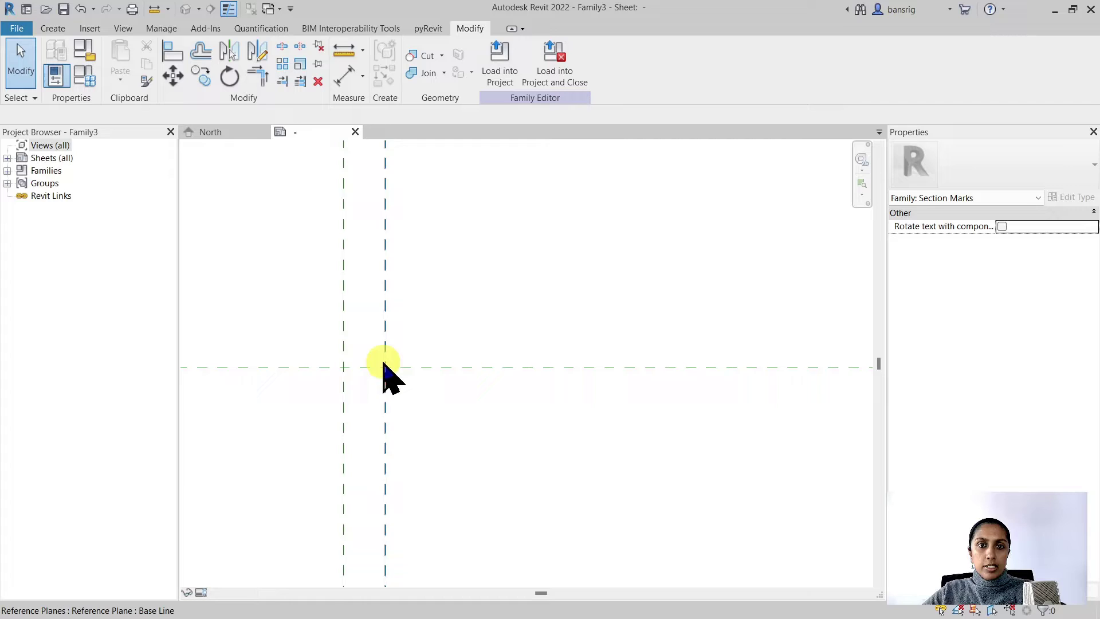
- Set the distance between the two vertical reference planes to 6 by moving the left plane
{"action": "scroll", "coordinate": [363, 373], "scroll_direction": "down", "scroll_amount": 3}
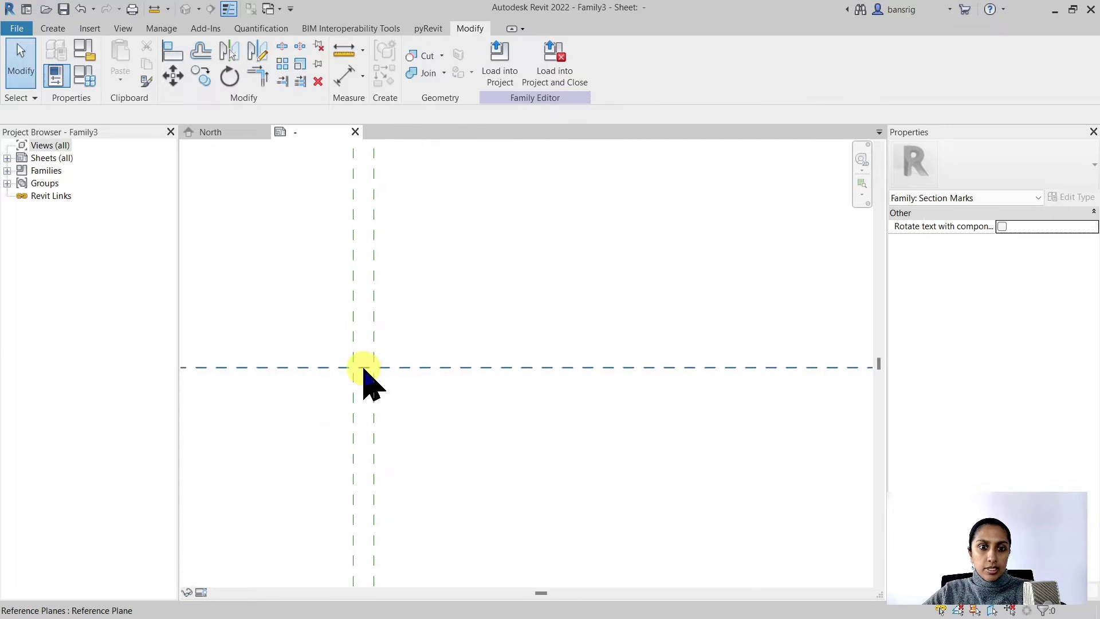
{"action": "left_click", "coordinate": [354, 305]}
{"action": "scroll", "coordinate": [464, 334], "scroll_direction": "down", "scroll_amount": 3}
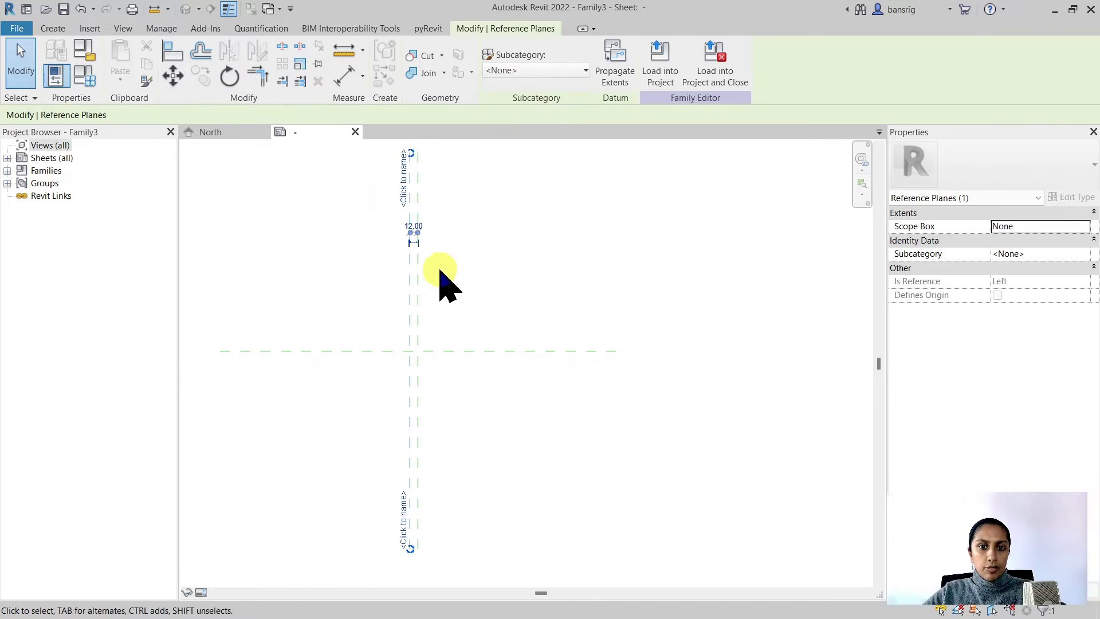
{"action": "left_click", "coordinate": [422, 223]}
{"action": "type", "text": "6"}
{"action": "key", "text": "Return"}
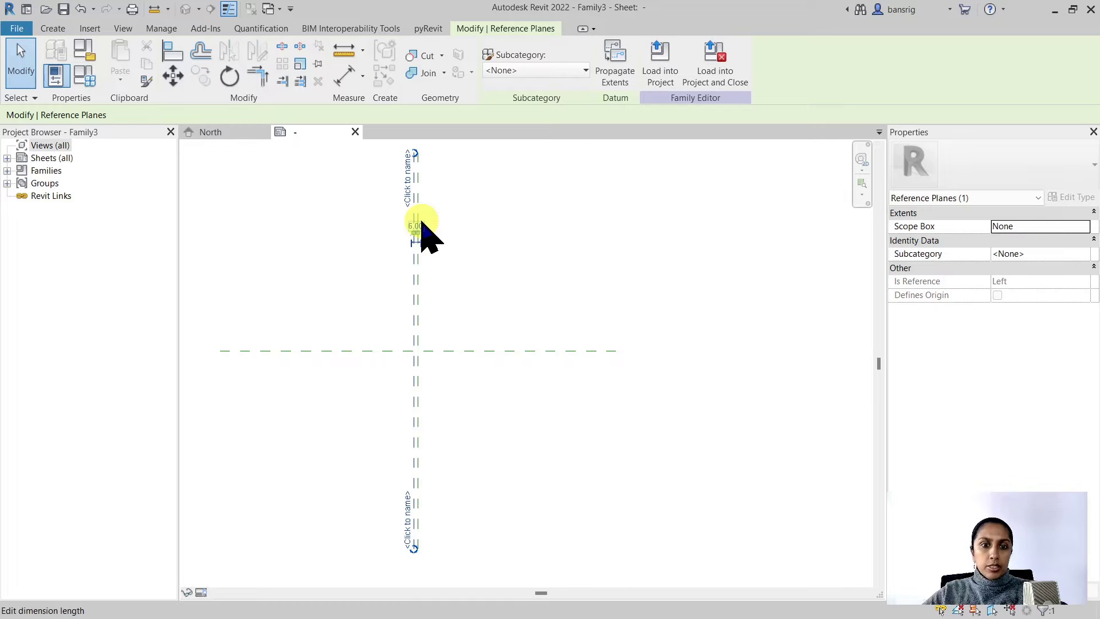
{"action": "scroll", "coordinate": [423, 343], "scroll_direction": "up", "scroll_amount": 5}
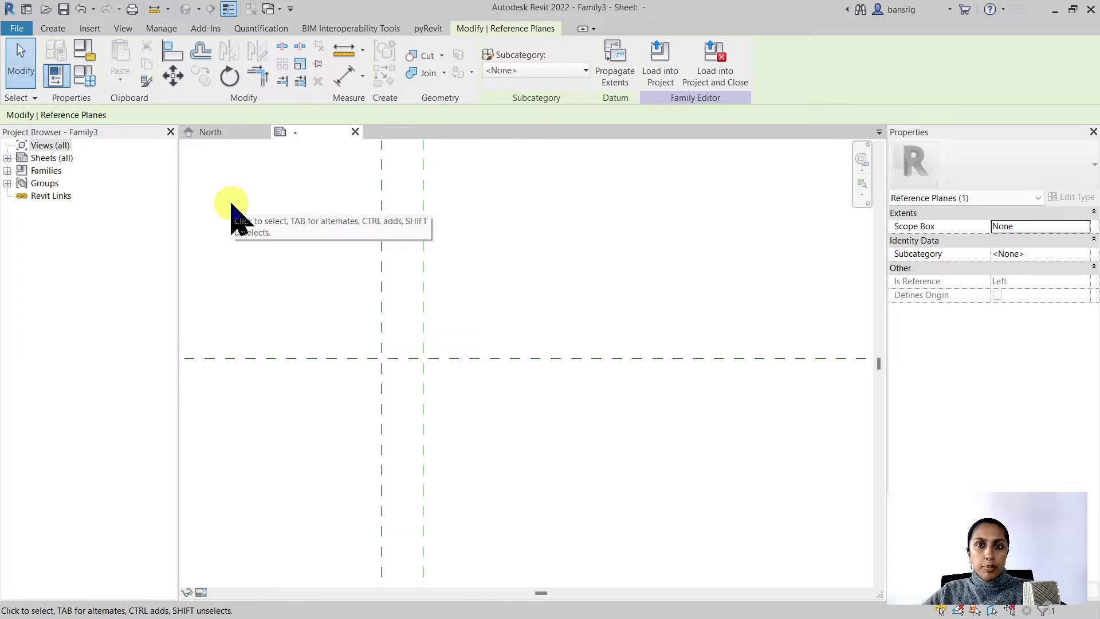
- Start a filled region and sketch a 6 mm base line between the vertical planes with a line slanting up from each end
{"action": "left_click", "coordinate": [53, 28]}
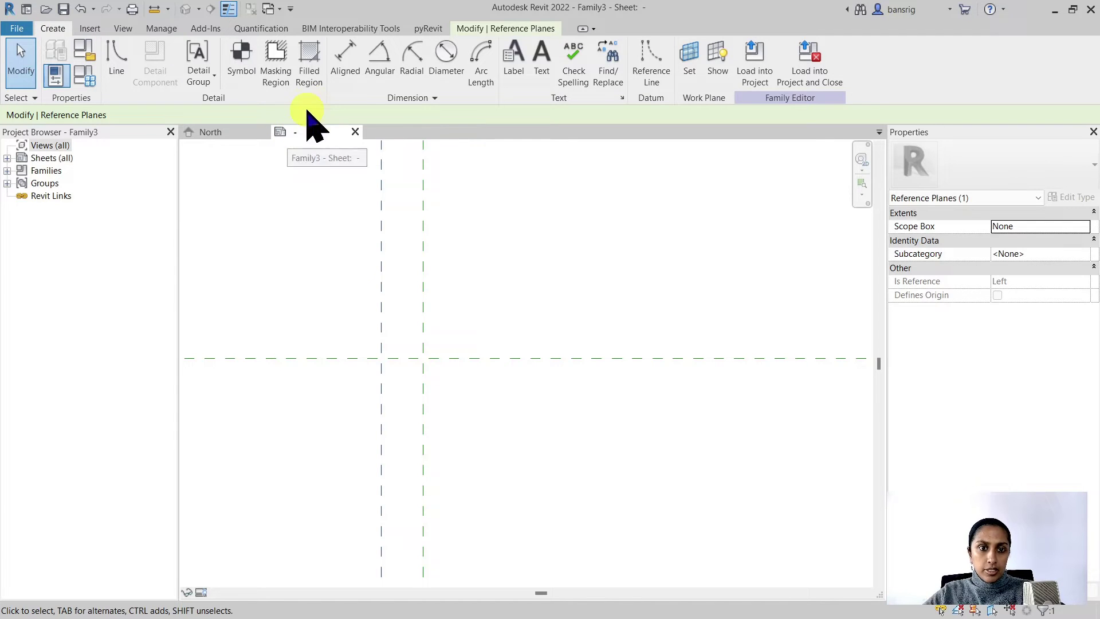
{"action": "left_click", "coordinate": [311, 70]}
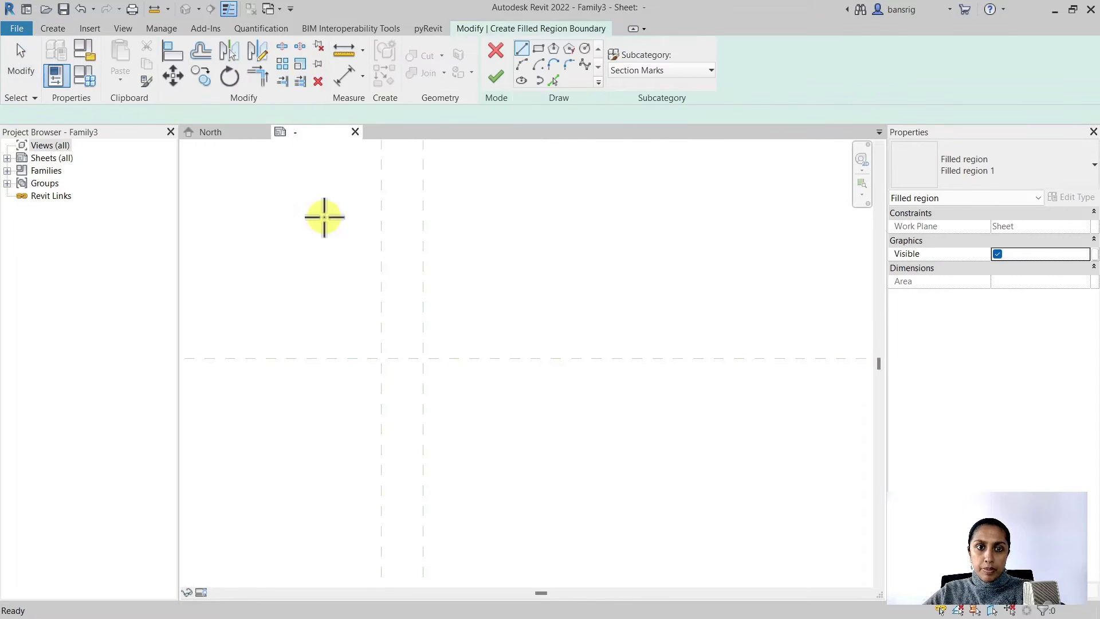
{"action": "left_click", "coordinate": [424, 359]}
{"action": "left_click", "coordinate": [377, 361]}
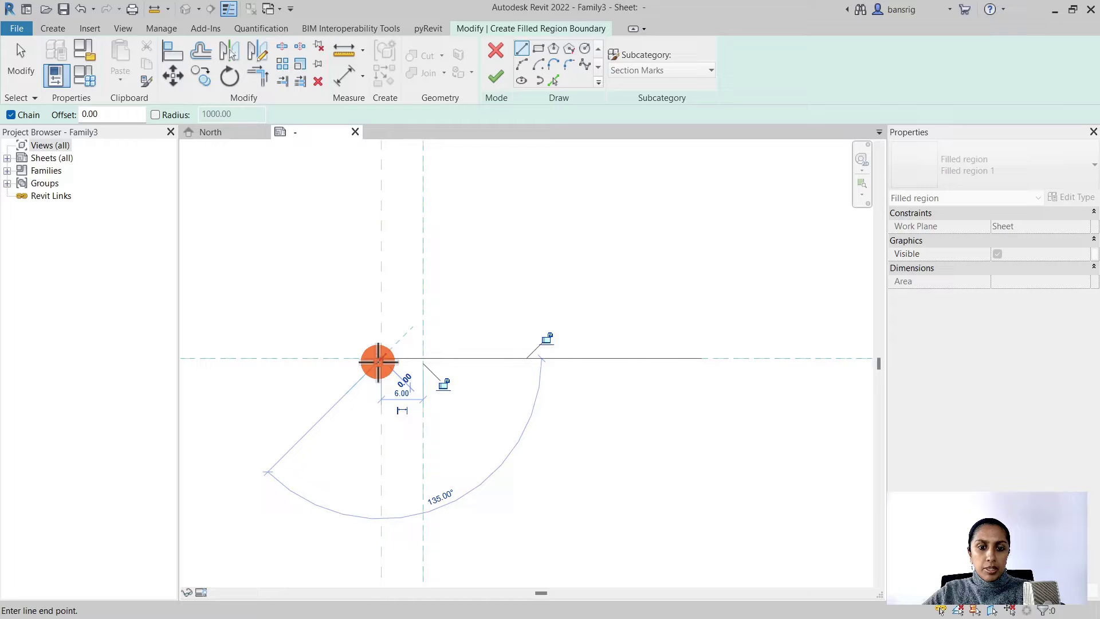
{"action": "scroll", "coordinate": [393, 351], "scroll_direction": "up", "scroll_amount": 3}
{"action": "left_click", "coordinate": [461, 365]}
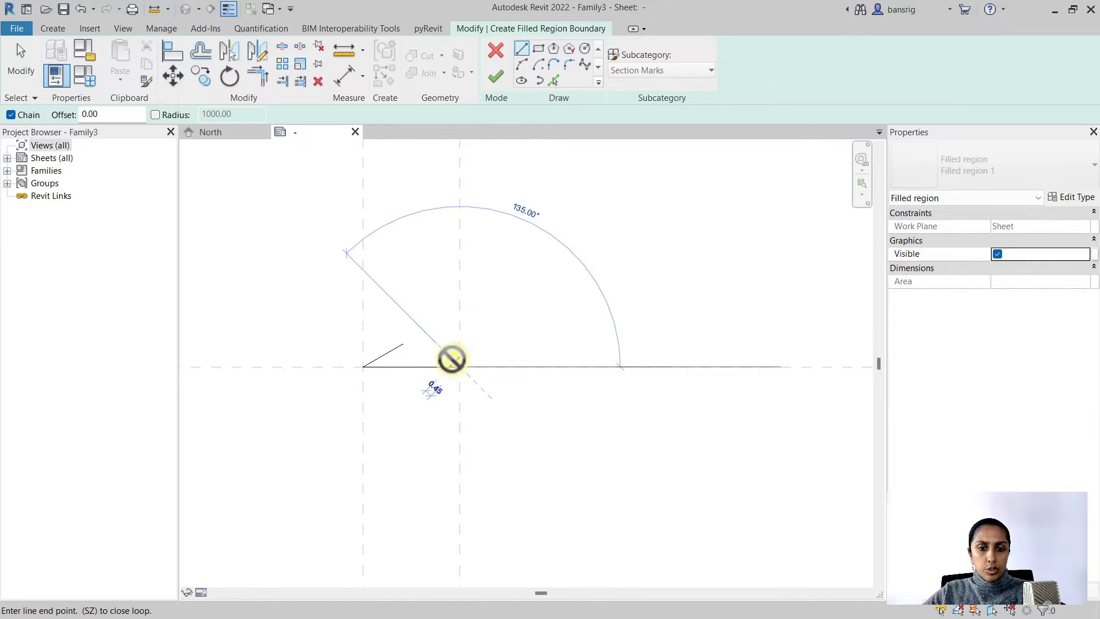
{"action": "left_click", "coordinate": [431, 350]}
{"action": "key", "text": "Escape"}
{"action": "key", "text": "Escape"}
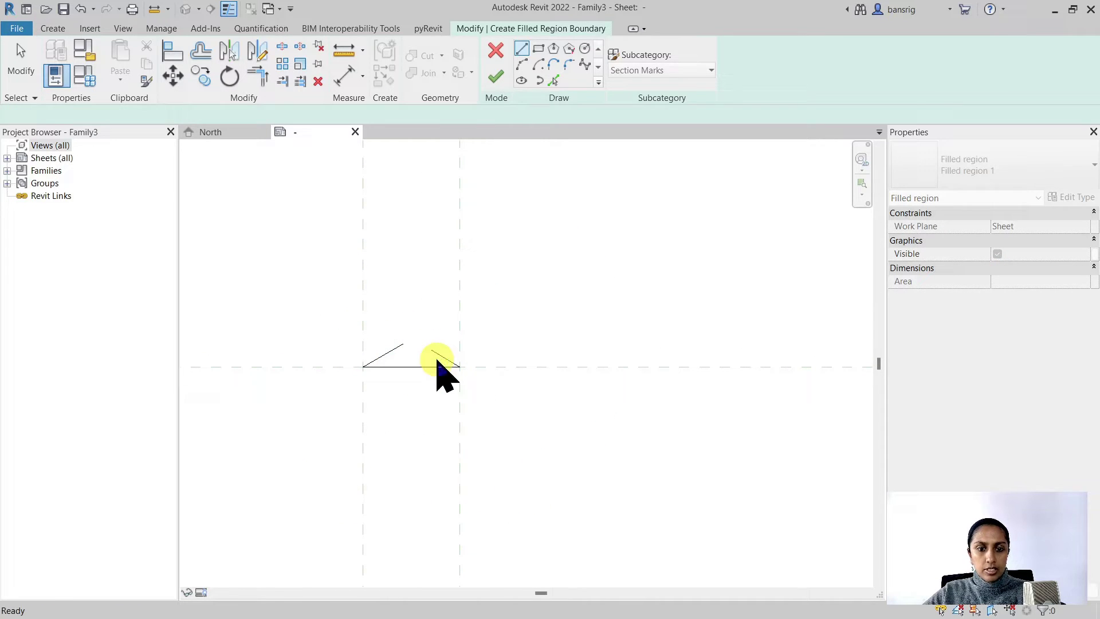
- Trim the two slanted lines to a corner to close the triangle, and finish the filled region
{"action": "key", "text": "t"}
{"action": "key", "text": "r"}
{"action": "left_click", "coordinate": [437, 354]}
{"action": "left_click", "coordinate": [387, 350]}
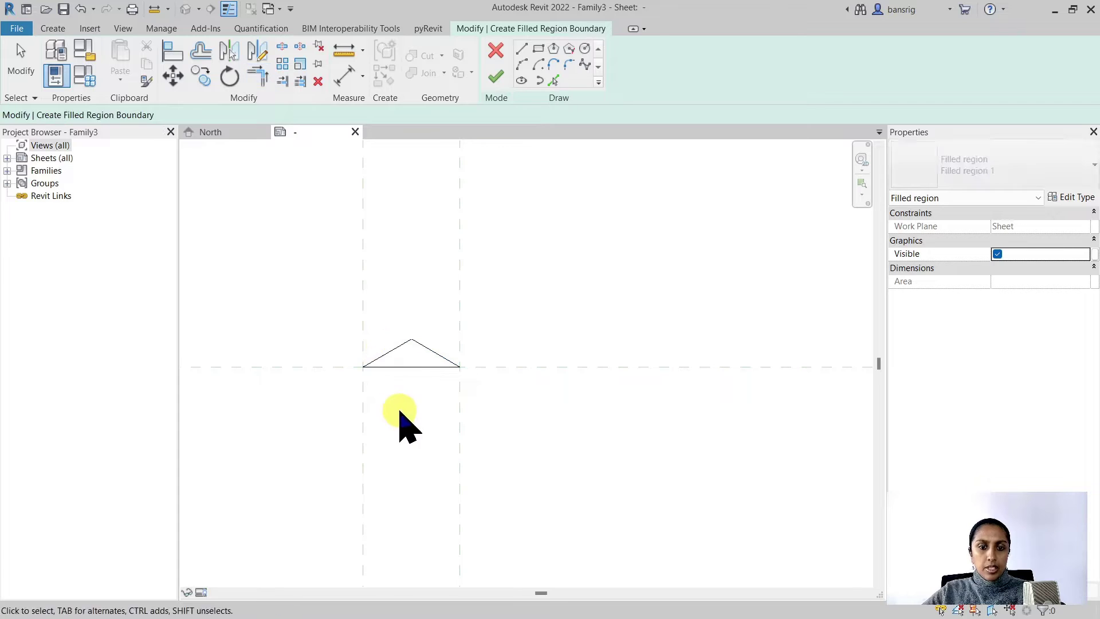
{"action": "key", "text": "Escape"}
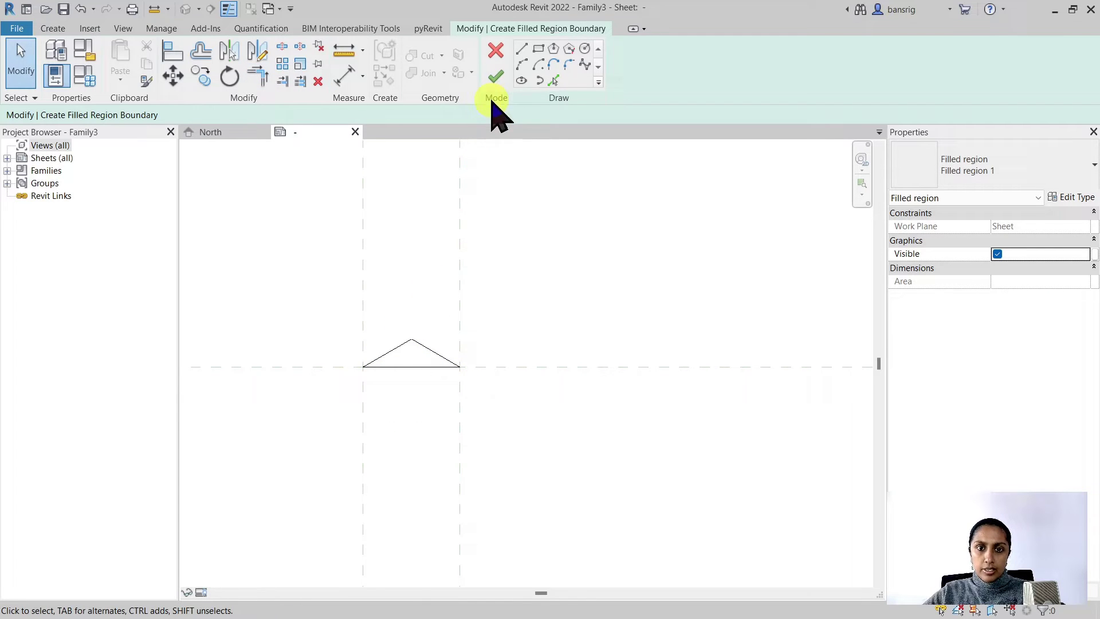
{"action": "left_click", "coordinate": [496, 77]}
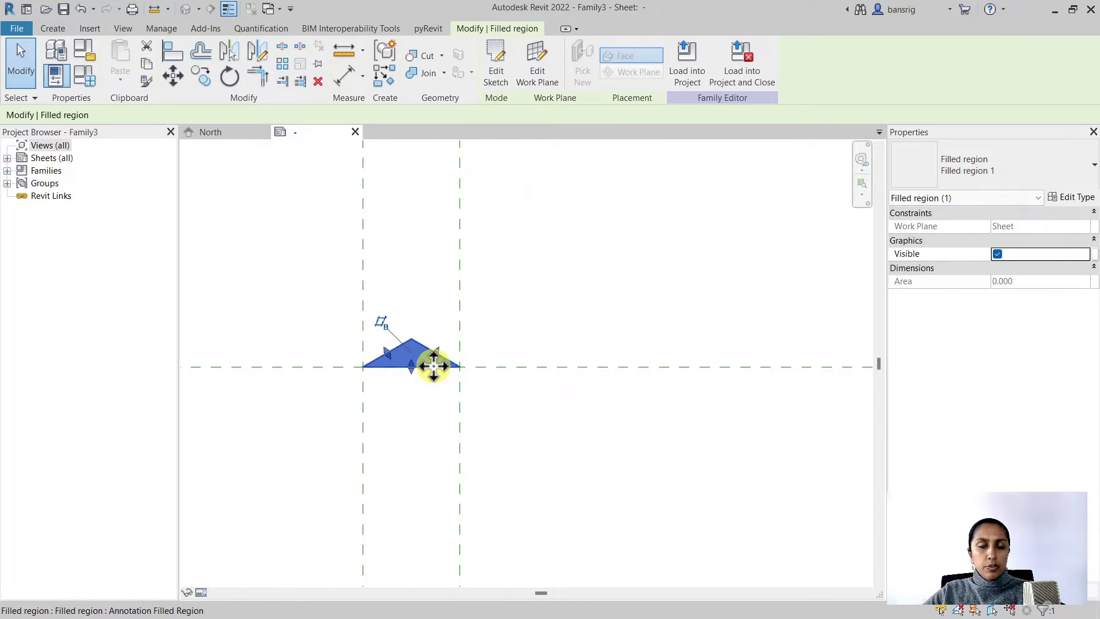
- Review the fill pattern, colour and line weight settings of the triangle's filled region type
{"action": "left_click", "coordinate": [1071, 198]}
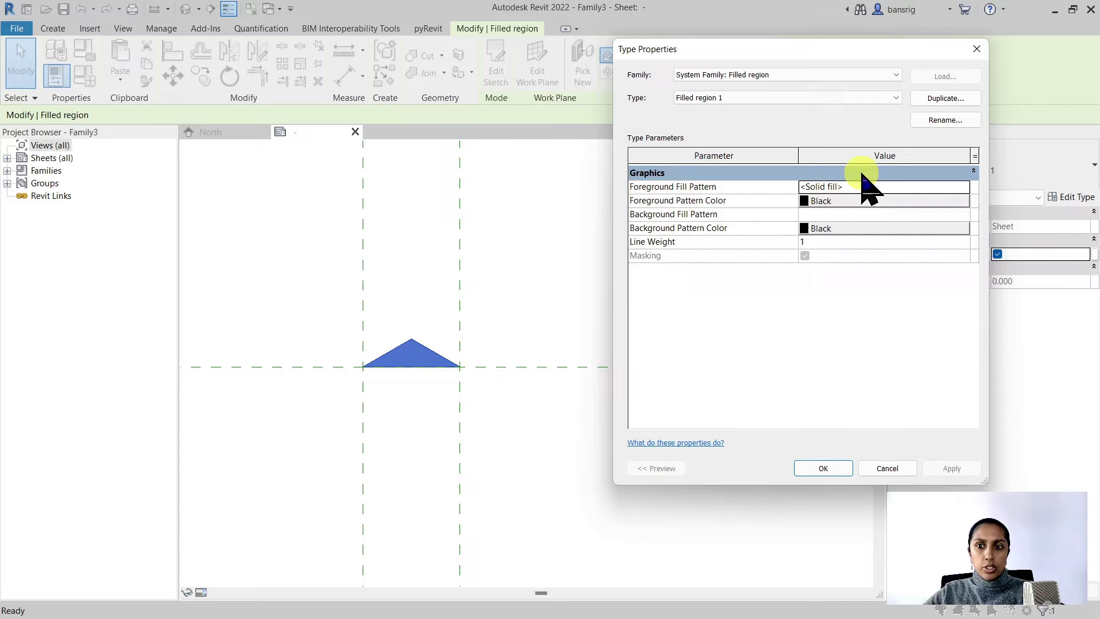
{"action": "left_click", "coordinate": [945, 99]}
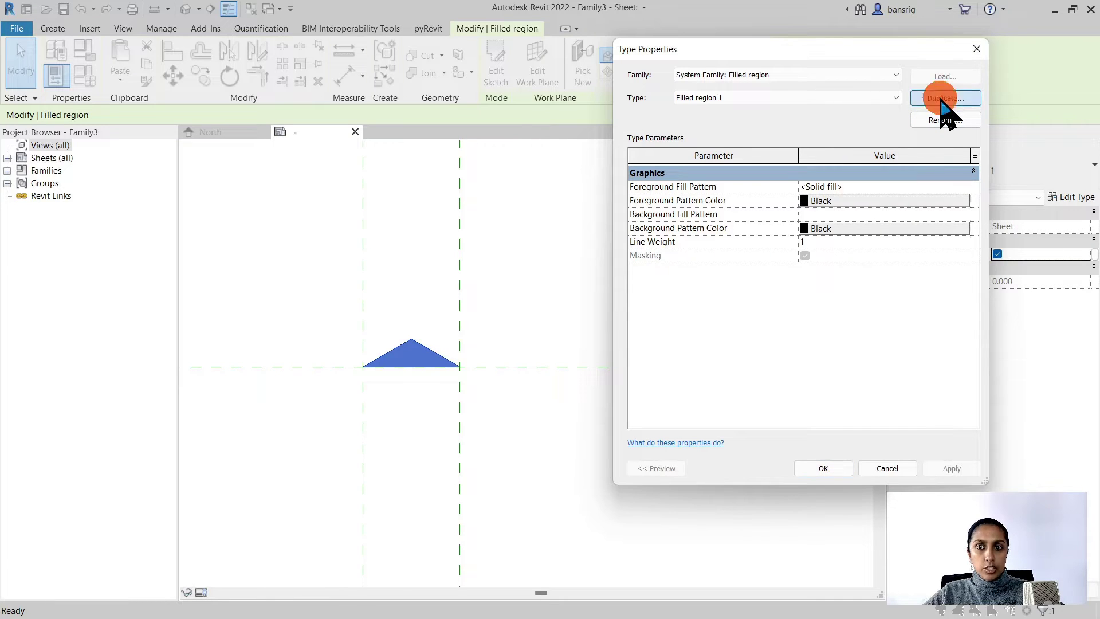
{"action": "left_click", "coordinate": [938, 312]}
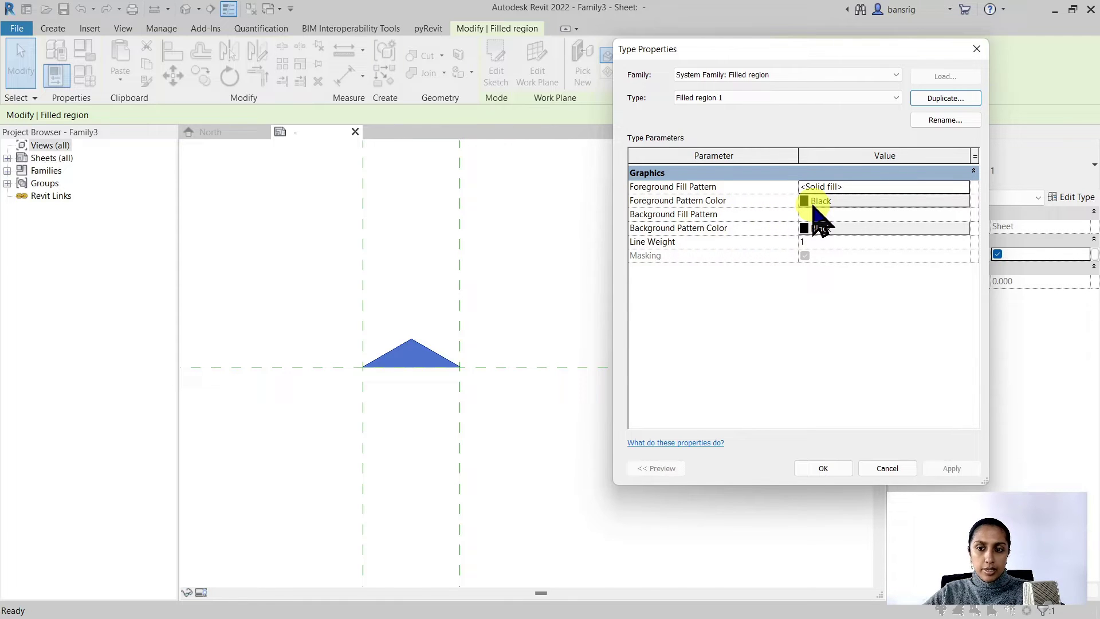
{"action": "left_click", "coordinate": [824, 468]}
{"action": "left_click", "coordinate": [579, 212]}
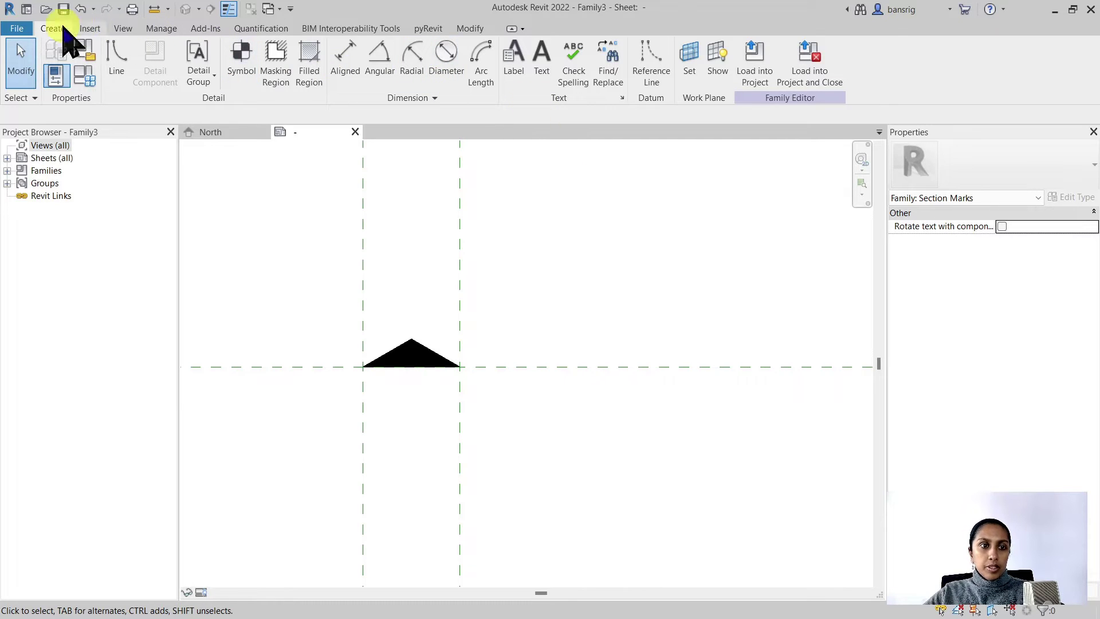
- Place a label with the View Name parameter just below the filled triangle
{"action": "left_click", "coordinate": [516, 67]}
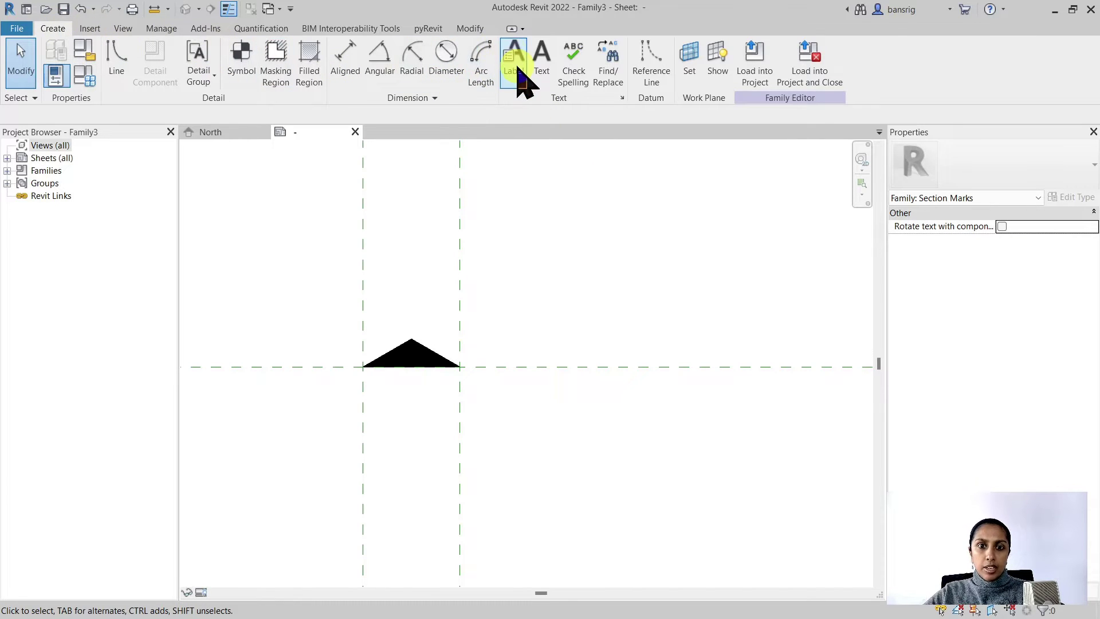
{"action": "left_click", "coordinate": [406, 390]}
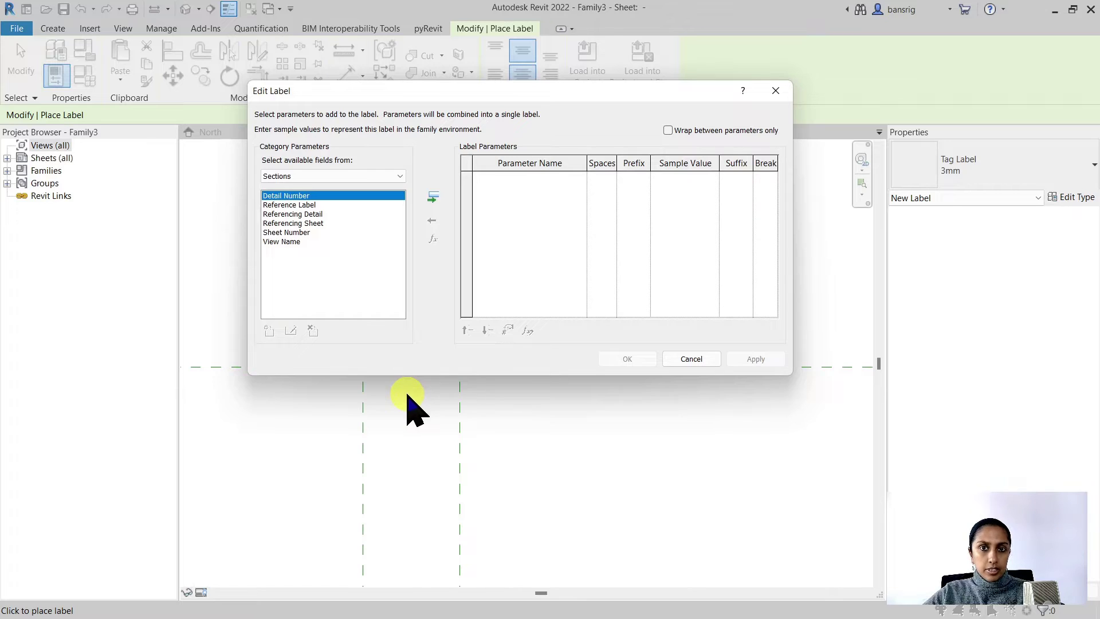
{"action": "left_click", "coordinate": [284, 242]}
{"action": "left_click", "coordinate": [433, 198]}
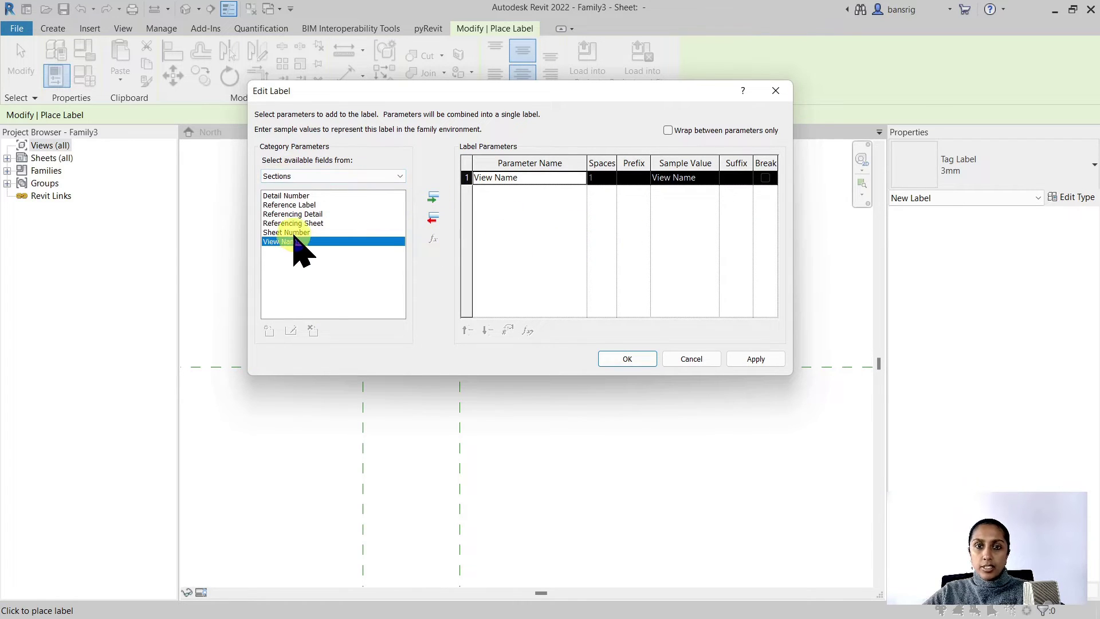
{"action": "left_click", "coordinate": [622, 359]}
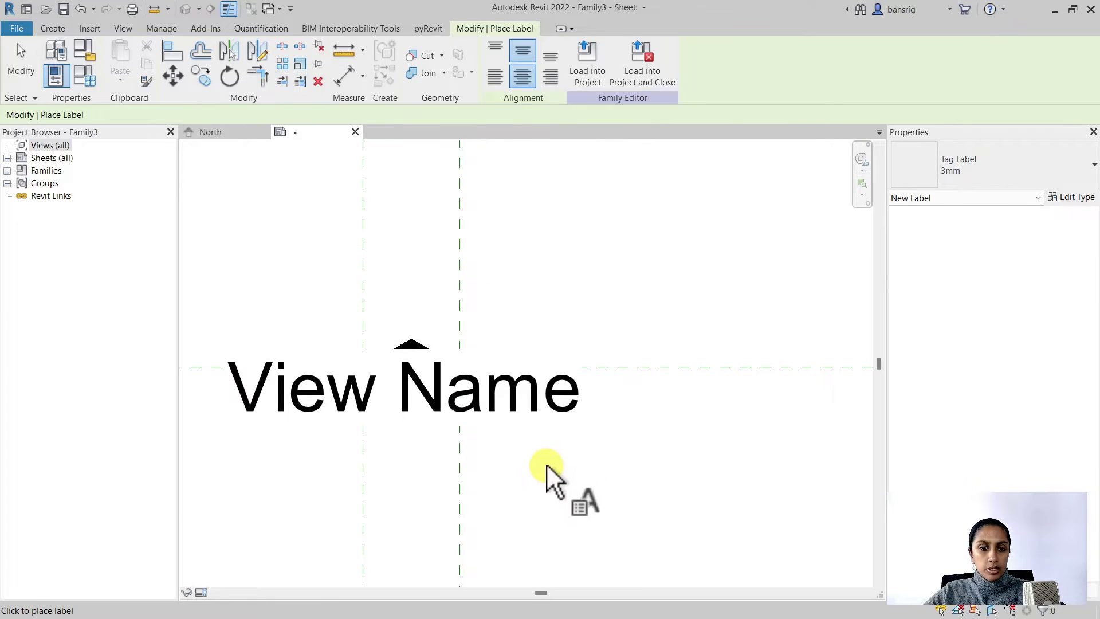
- Duplicate the View Name label's type as 2.5mm and set its text size to 2.5 mm
{"action": "key", "text": "Escape"}
{"action": "left_click", "coordinate": [535, 422]}
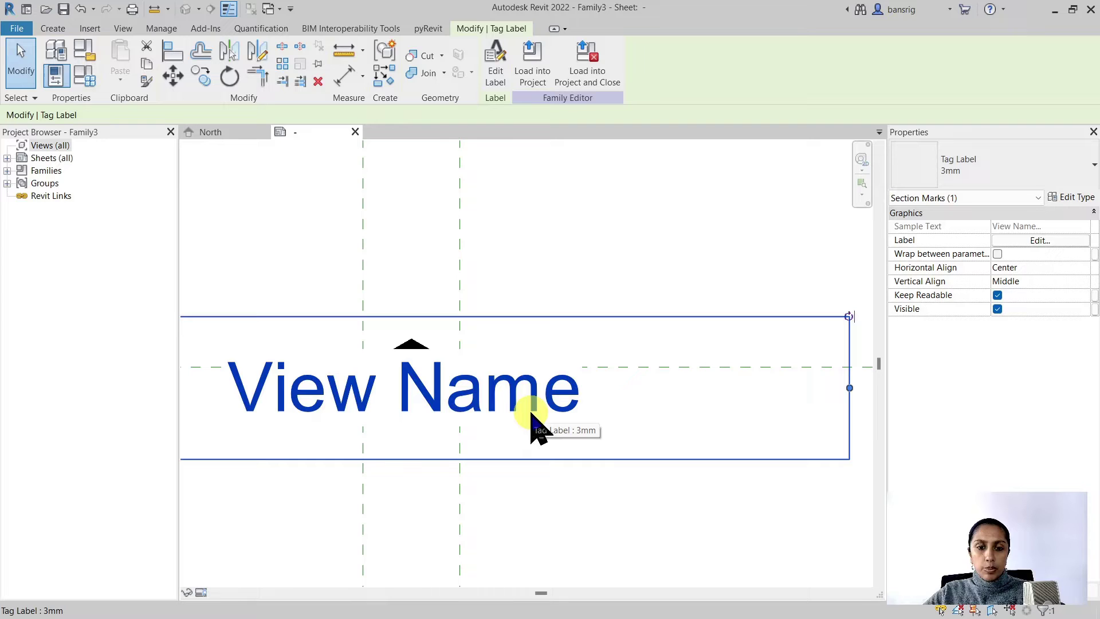
{"action": "left_click", "coordinate": [1071, 197]}
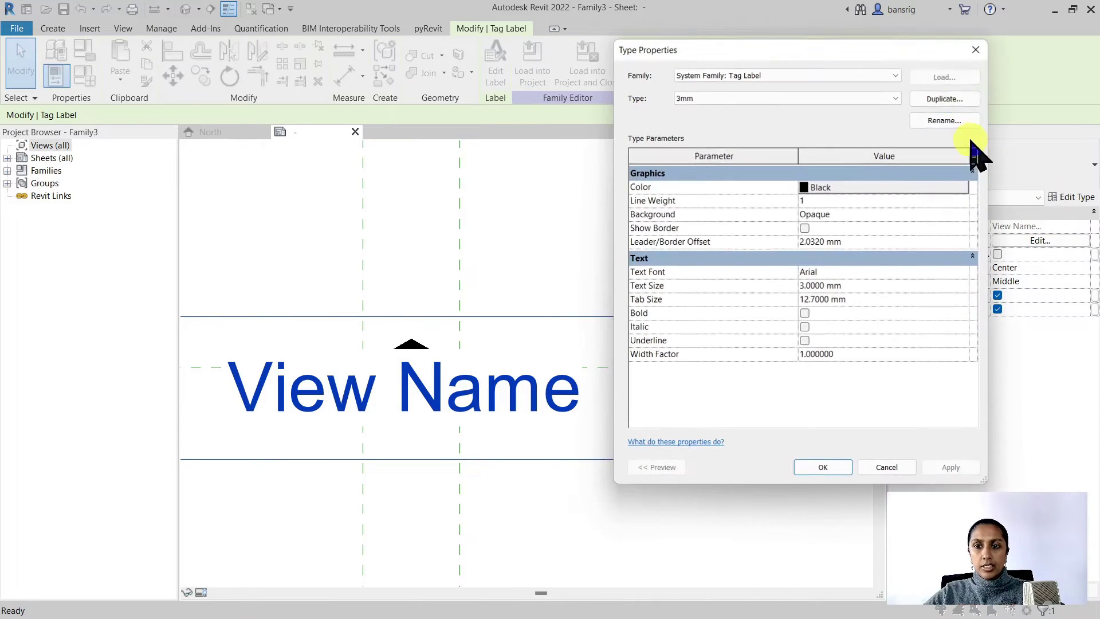
{"action": "left_click", "coordinate": [968, 102]}
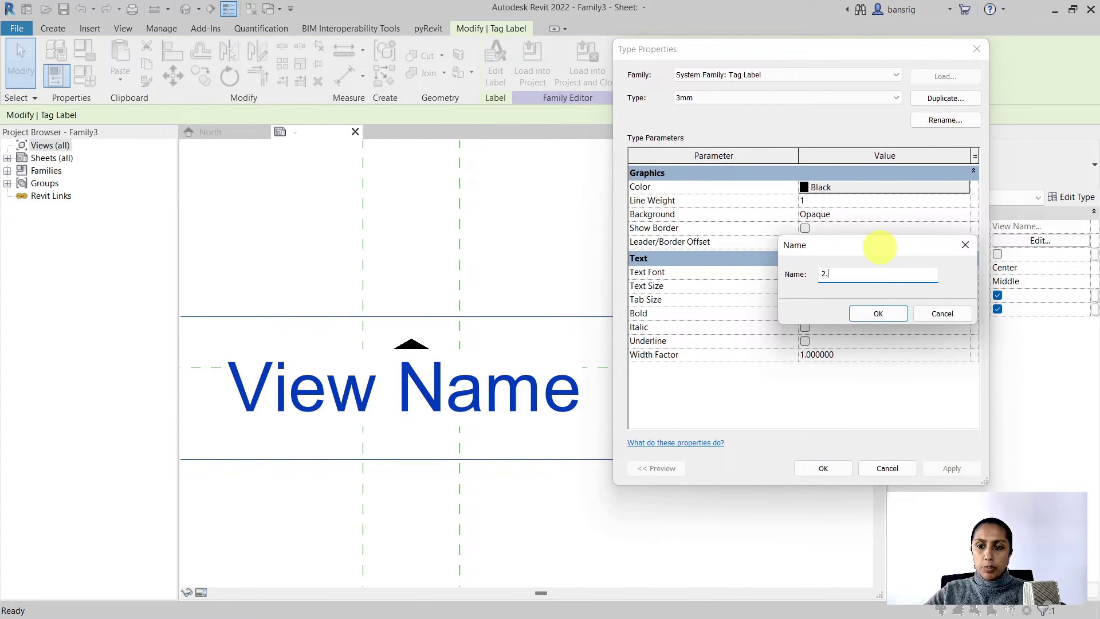
{"action": "left_click", "coordinate": [879, 314]}
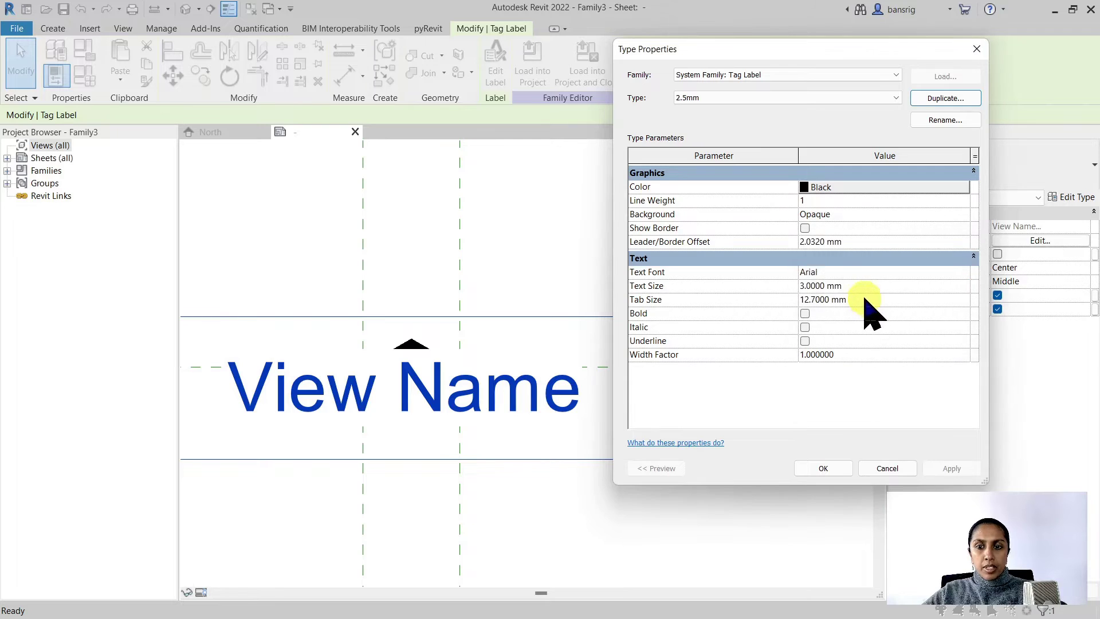
{"action": "left_click", "coordinate": [877, 286]}
{"action": "type", "text": "2.5"}
- Set the 2.5mm label type's background to Transparent and apply the type changes
{"action": "left_click", "coordinate": [852, 213]}
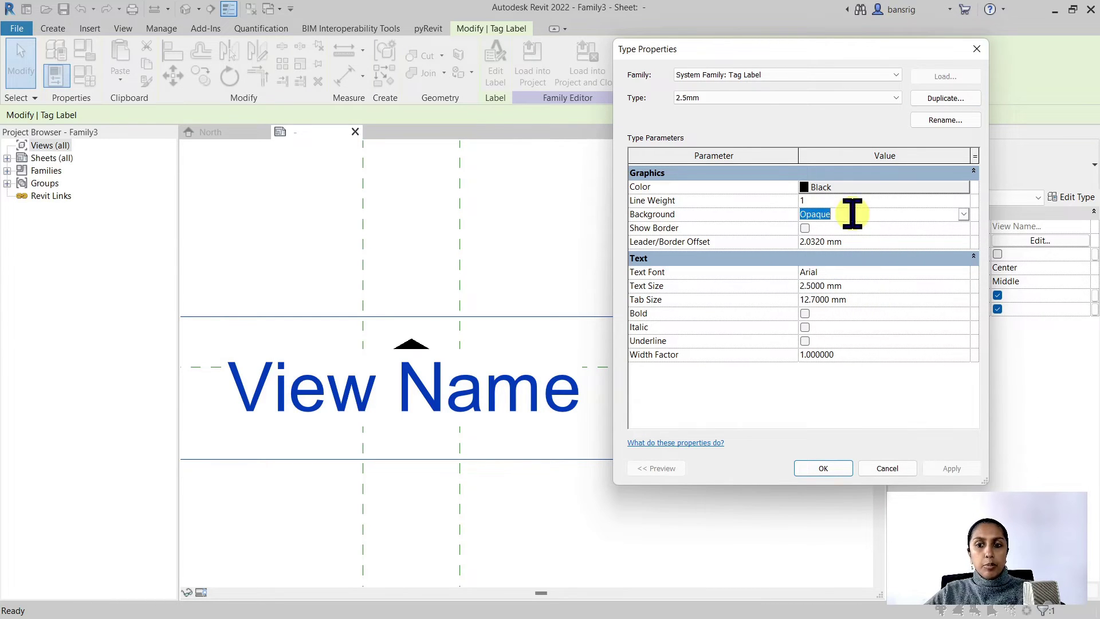
{"action": "left_click", "coordinate": [852, 213]}
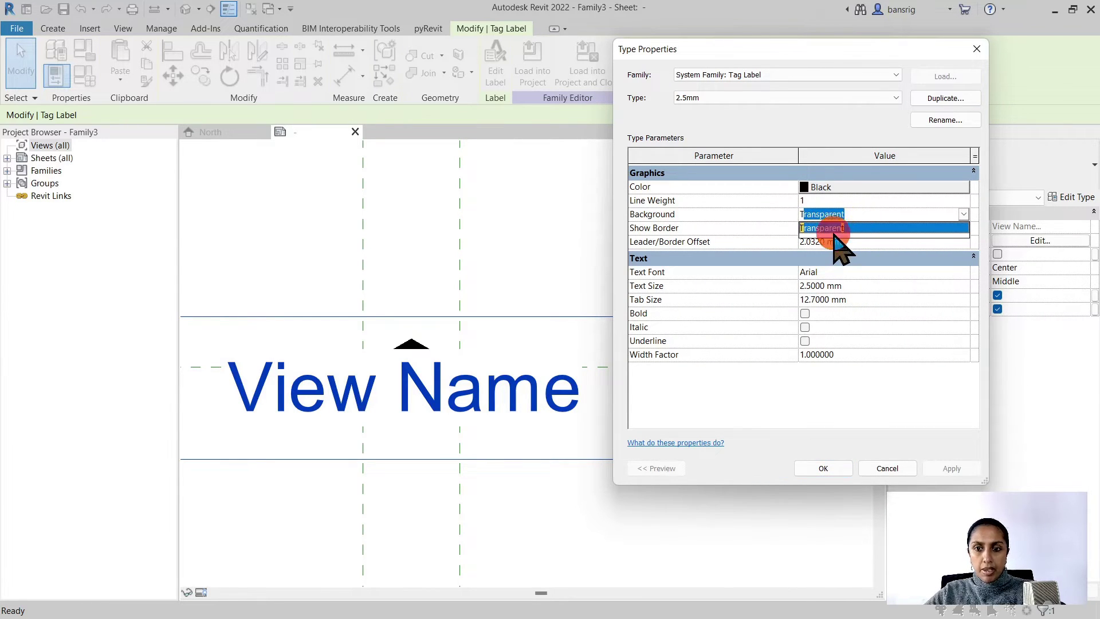
{"action": "left_click", "coordinate": [835, 229]}
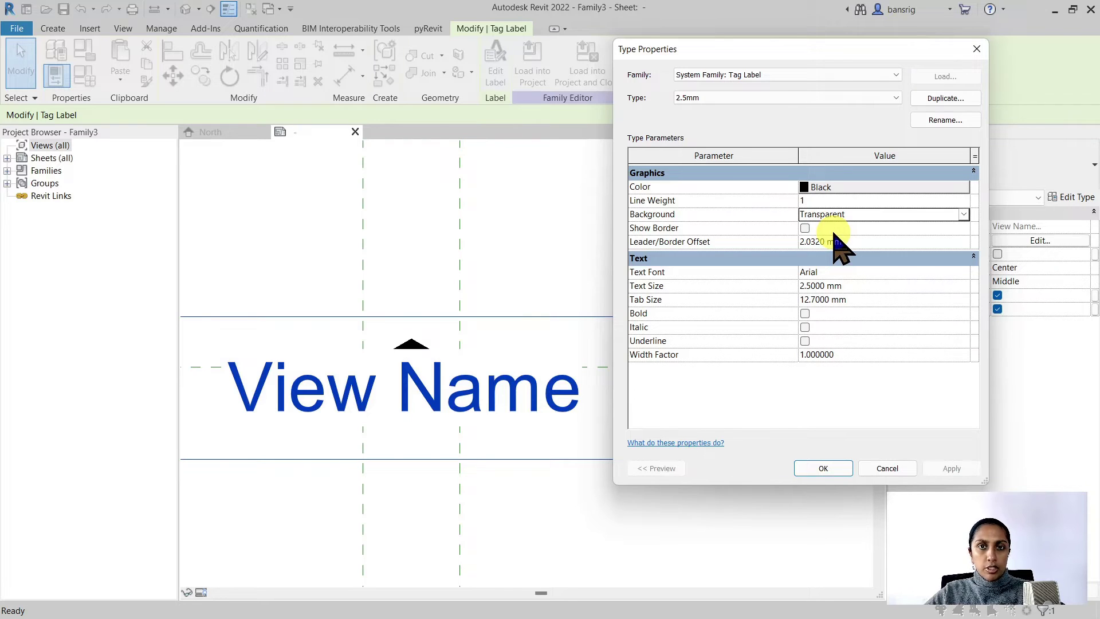
{"action": "left_click", "coordinate": [831, 468]}
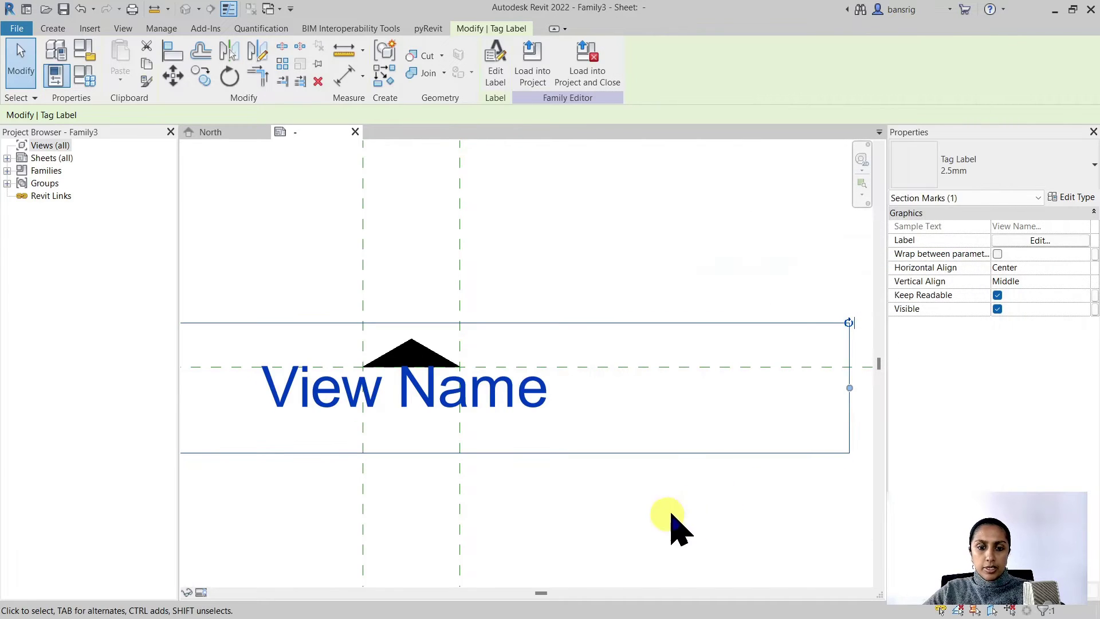
{"action": "left_click", "coordinate": [629, 526]}
- Nudge the View Name label down in small increments so it sits clear below the filled triangle
{"action": "left_click", "coordinate": [426, 404]}
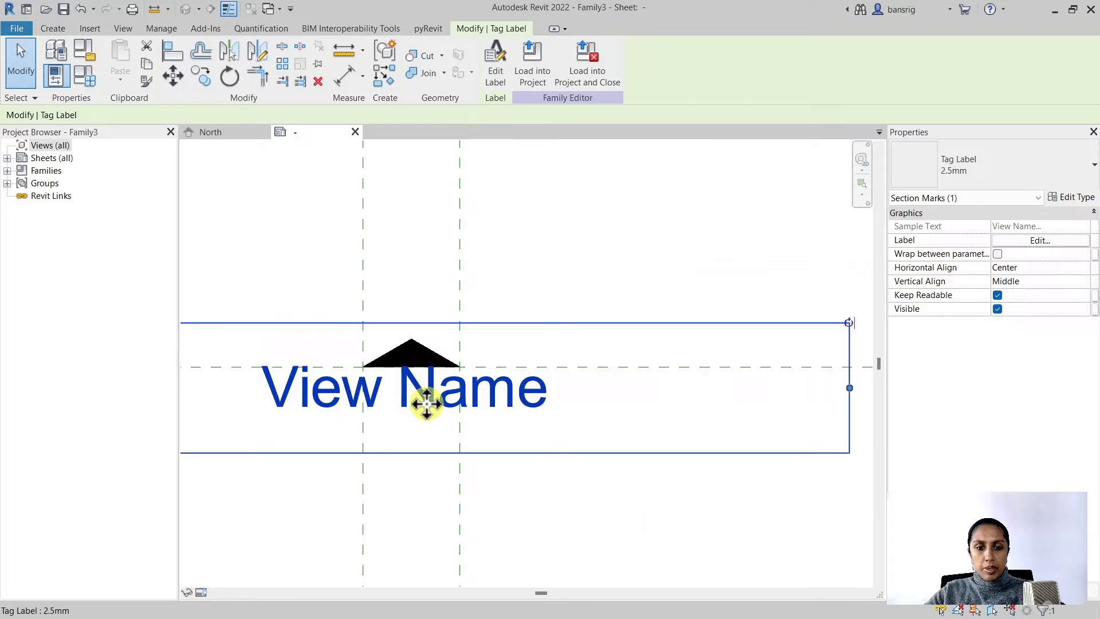
{"action": "key", "text": "Down"}
{"action": "key", "text": "Down"}
{"action": "key", "text": "Down"}
{"action": "key", "text": "Down"}
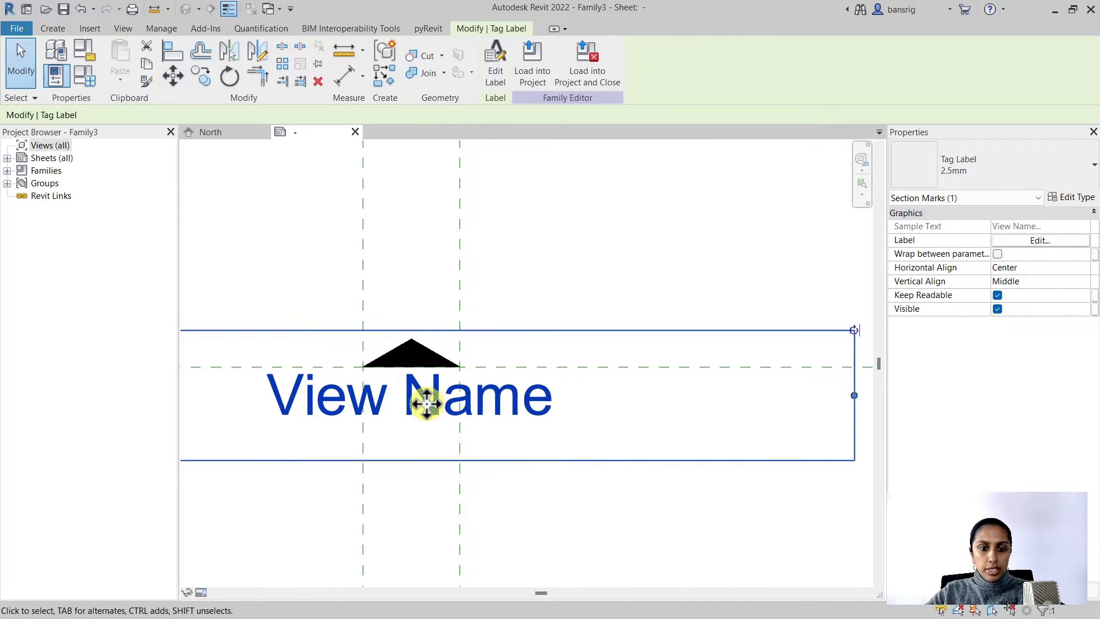
{"action": "scroll", "coordinate": [499, 352], "scroll_direction": "down", "scroll_amount": 3}
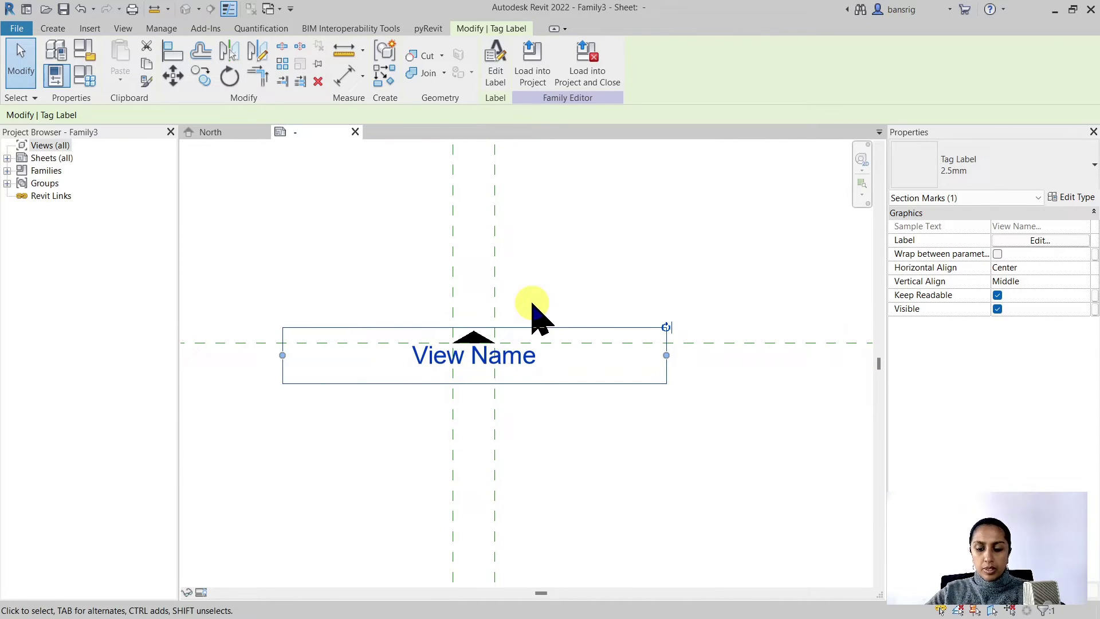
{"action": "key", "text": "Down"}
{"action": "key", "text": "Down"}
{"action": "key", "text": "Escape"}
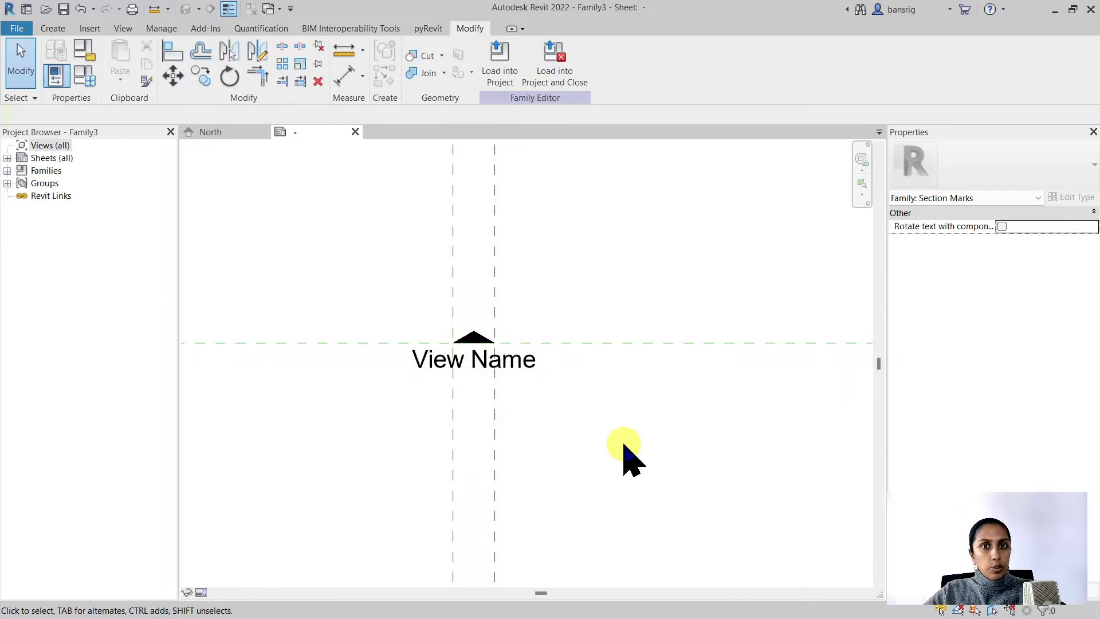
- Save the family to the Desktop as Section Head_Triangle and load it into the 2D Families project
{"action": "left_click", "coordinate": [63, 9]}
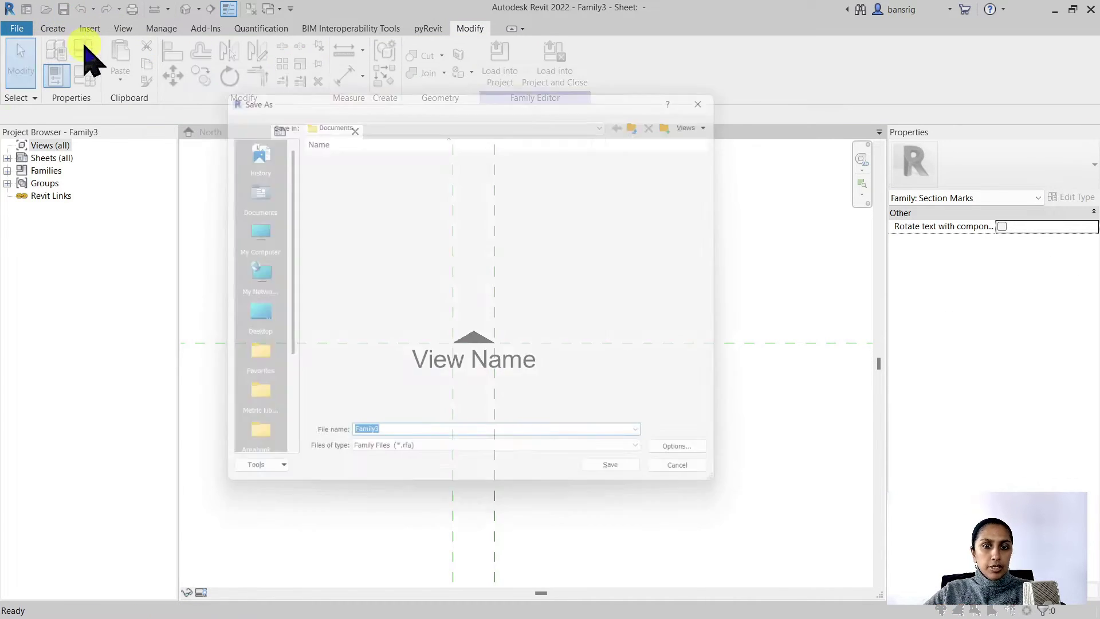
{"action": "left_click", "coordinate": [246, 319]}
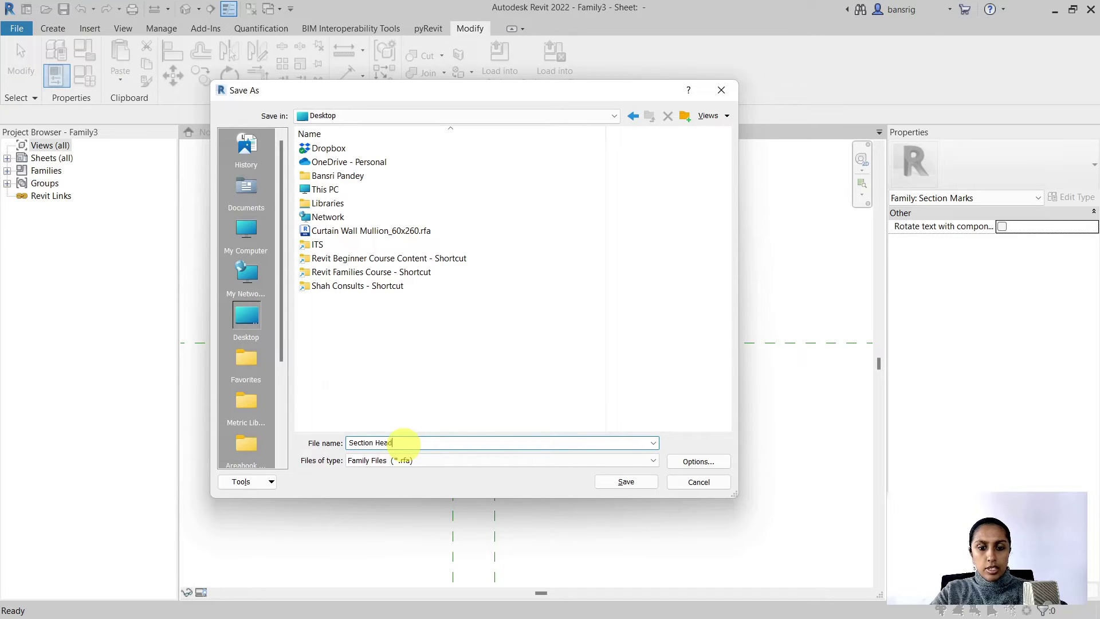
{"action": "type", "text": "ngle"}
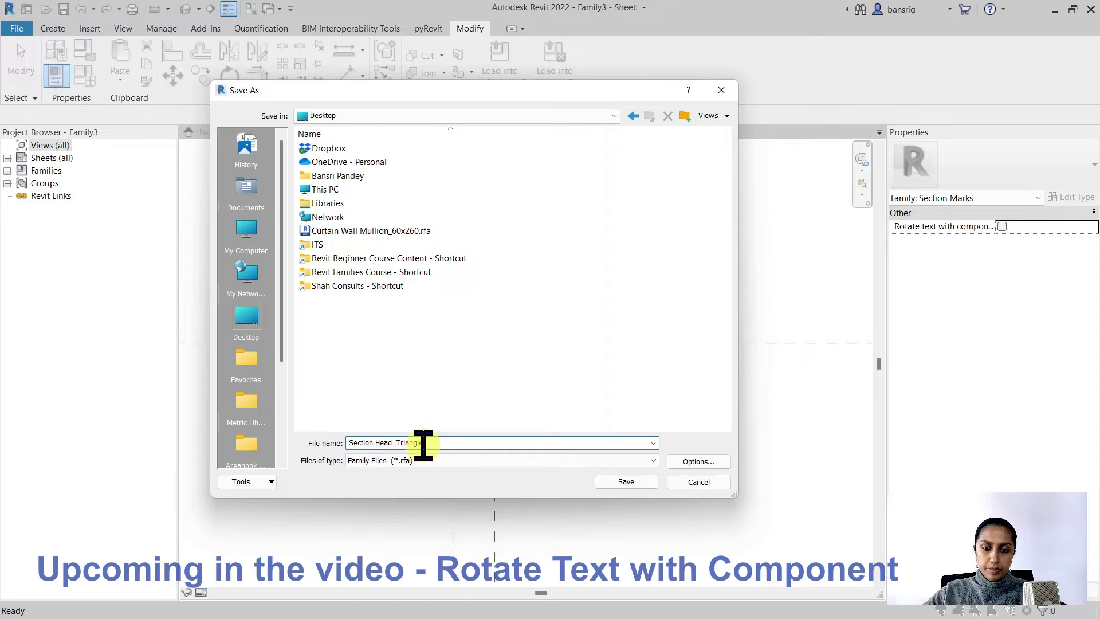
{"action": "left_click", "coordinate": [619, 483]}
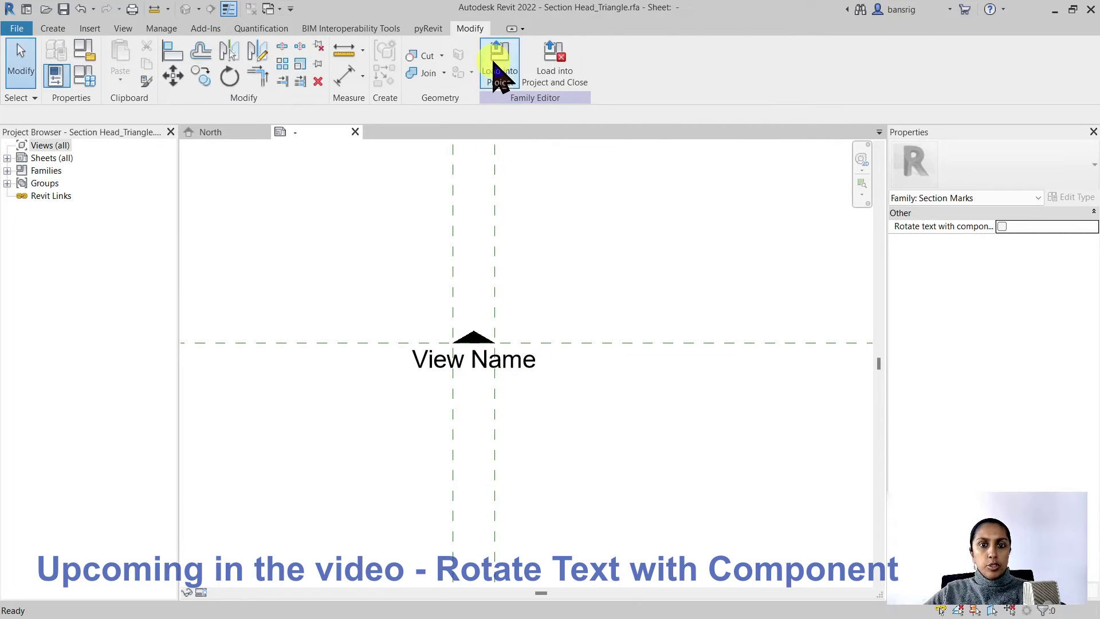
{"action": "left_click", "coordinate": [499, 68]}
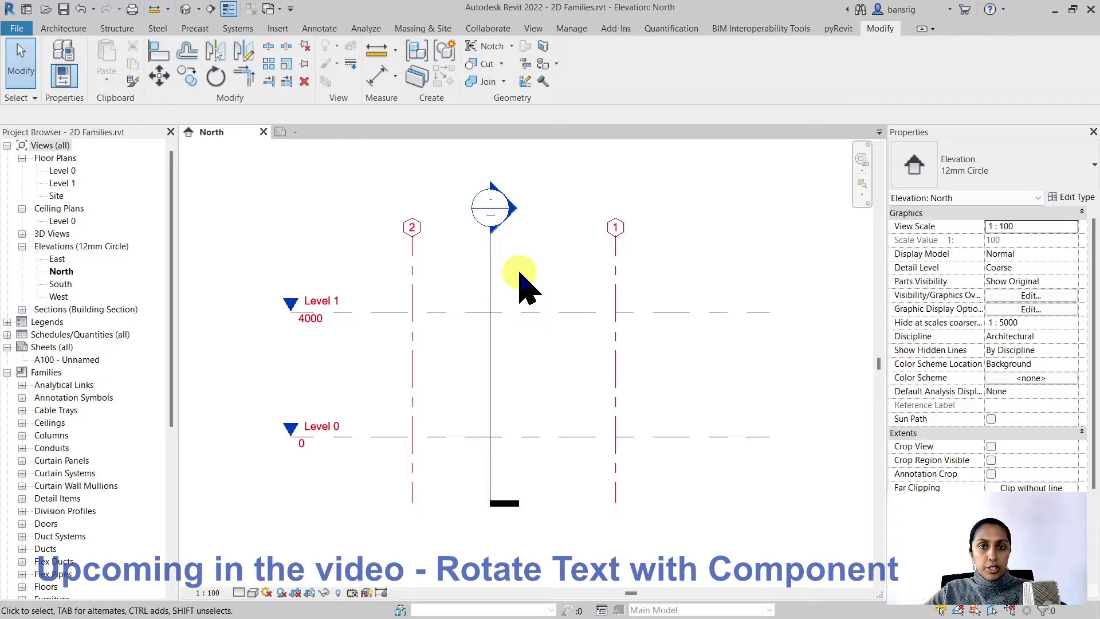
- Duplicate the section tag type used by the North elevation's section line, naming it Building Section Custom
{"action": "left_click", "coordinate": [491, 288]}
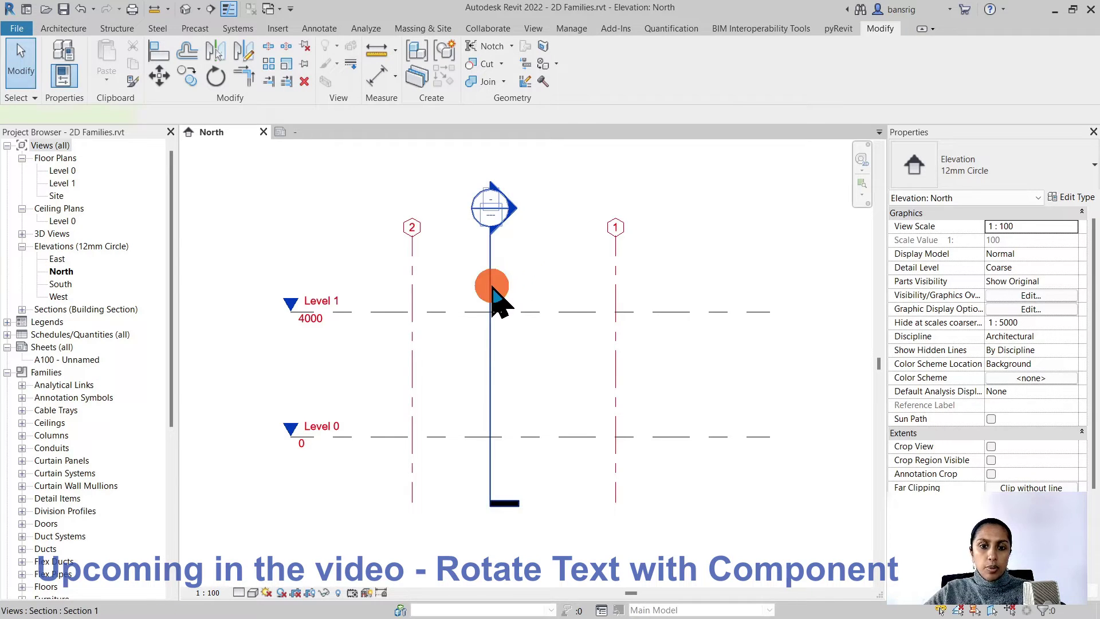
{"action": "left_click", "coordinate": [1070, 197]}
{"action": "left_click", "coordinate": [868, 200]}
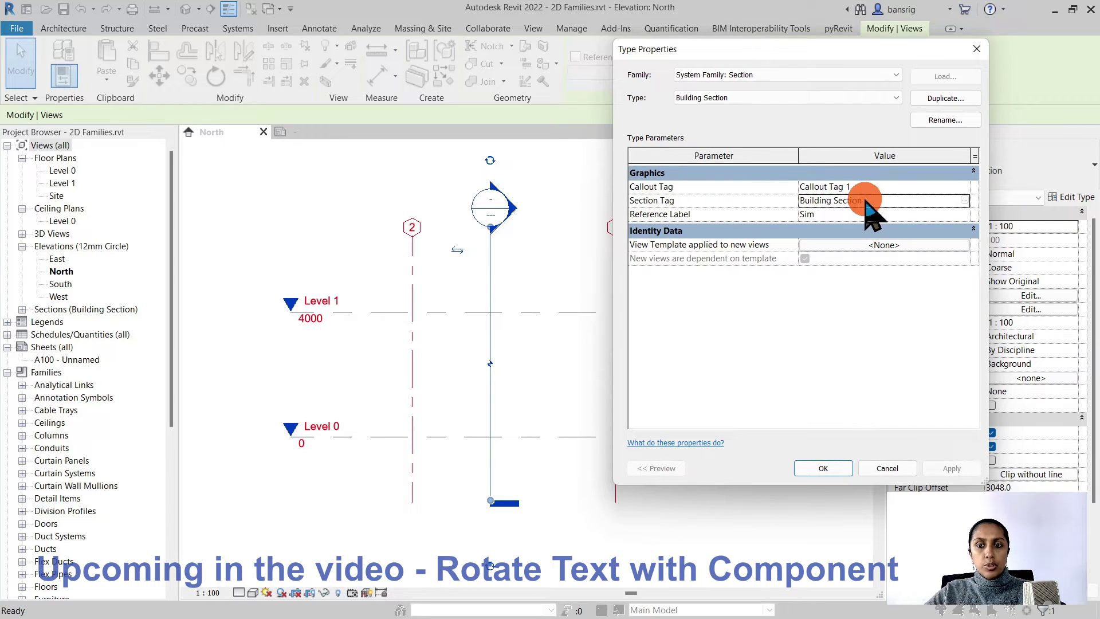
{"action": "left_click", "coordinate": [965, 200]}
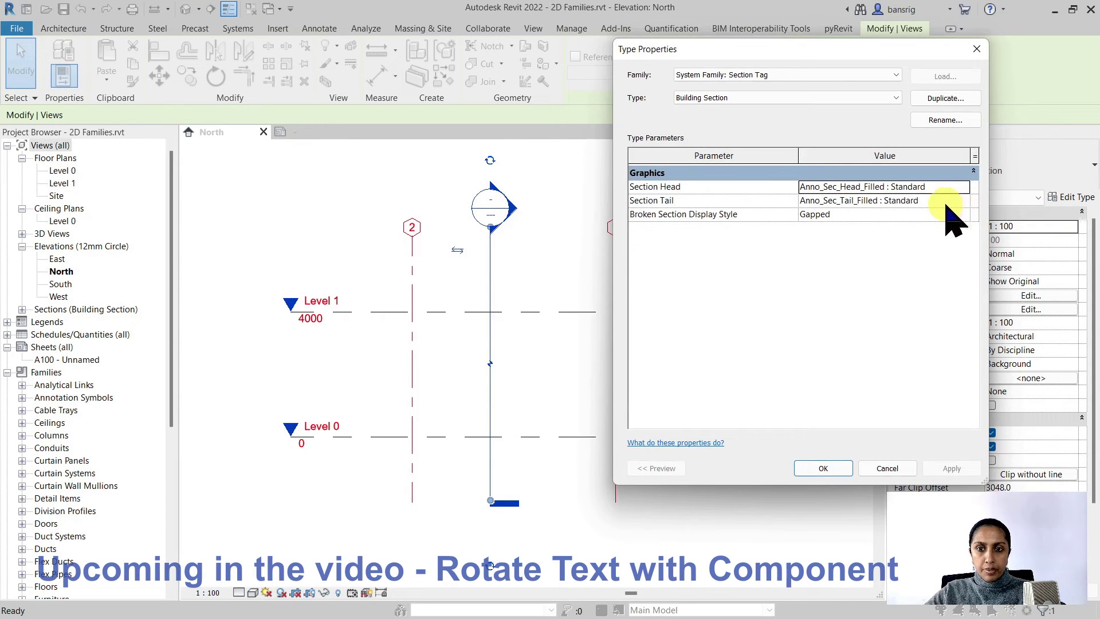
{"action": "left_click", "coordinate": [945, 98]}
{"action": "left_click", "coordinate": [880, 274]}
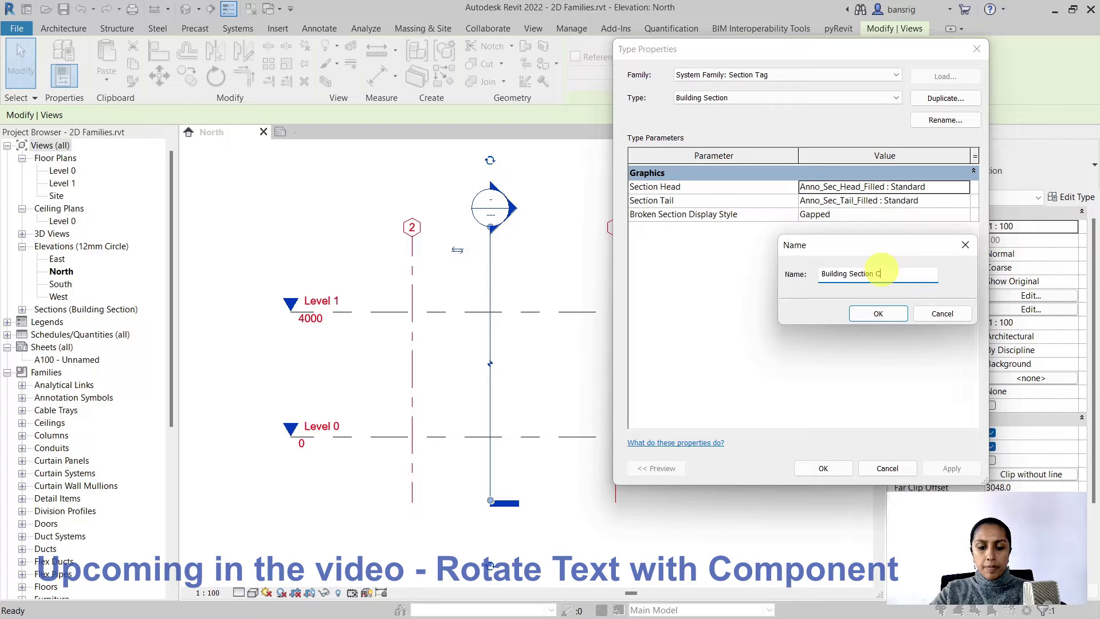
{"action": "left_click", "coordinate": [878, 313]}
- Assign Section Head_Triangle as the section head of Building Section Custom and apply the tag to the building section
{"action": "left_click", "coordinate": [917, 187]}
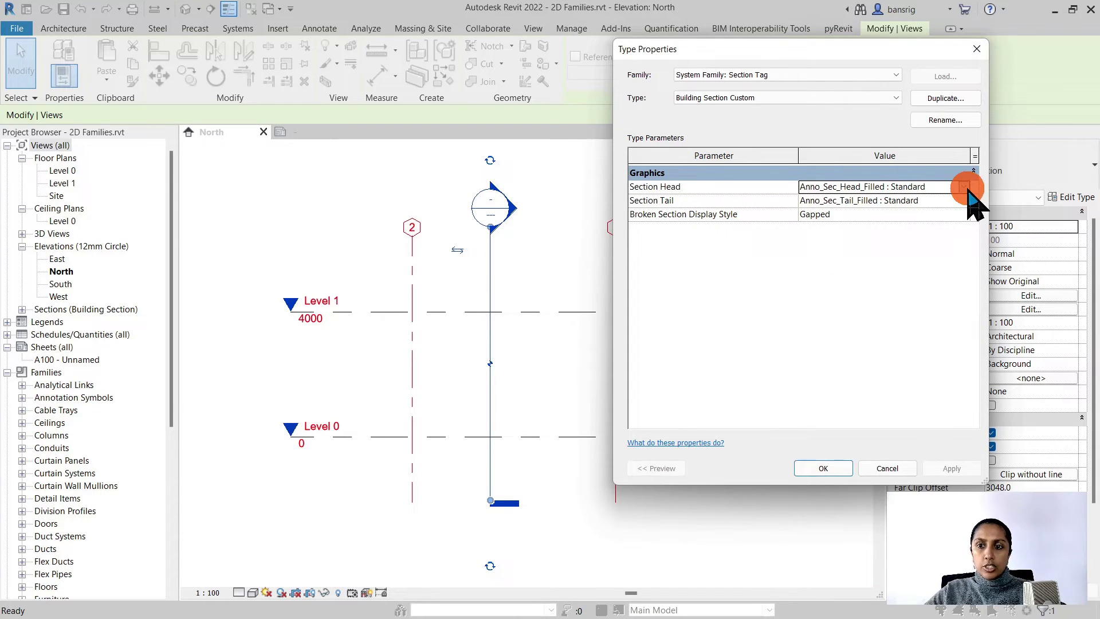
{"action": "left_click", "coordinate": [964, 187]}
{"action": "scroll", "coordinate": [915, 241], "scroll_direction": "down", "scroll_amount": 1}
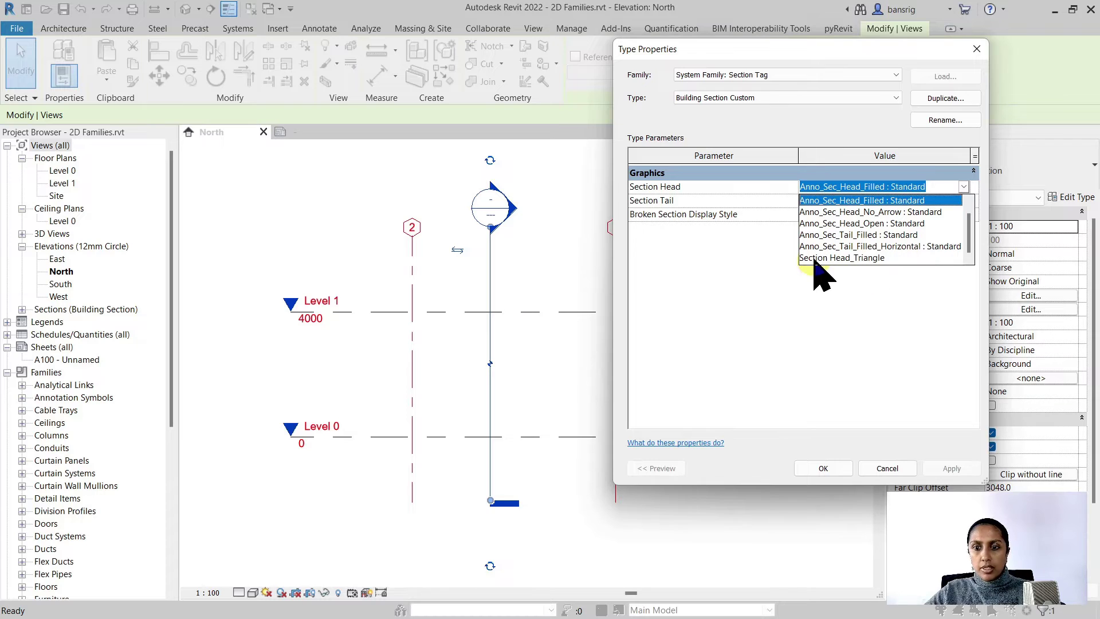
{"action": "left_click", "coordinate": [875, 258]}
{"action": "left_click", "coordinate": [834, 468]}
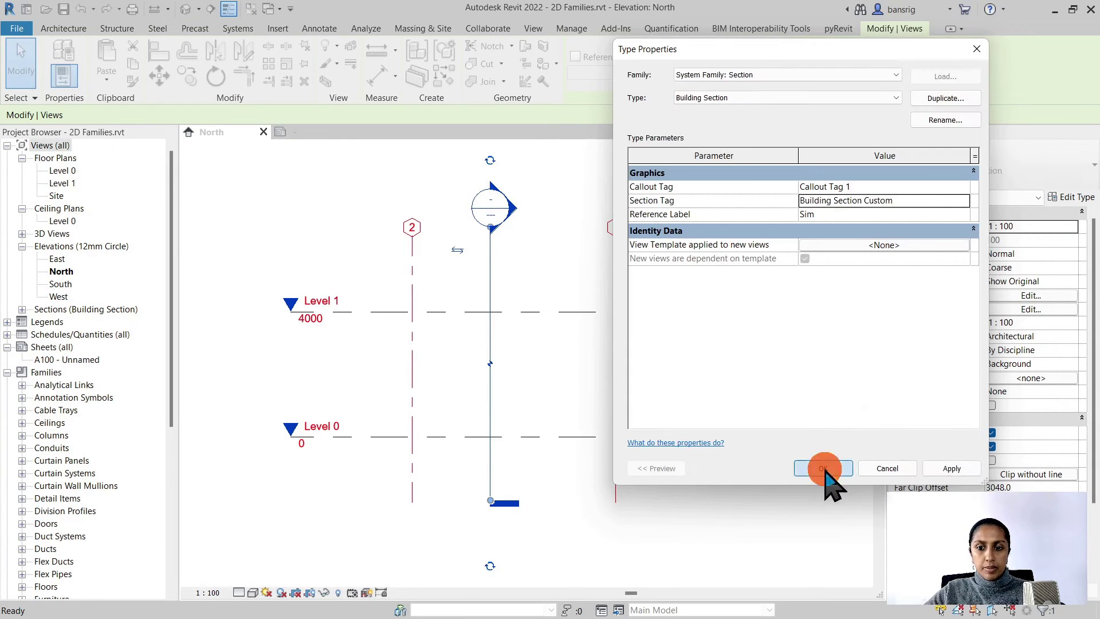
{"action": "left_click", "coordinate": [825, 468]}
{"action": "scroll", "coordinate": [705, 344], "scroll_direction": "up", "scroll_amount": 5}
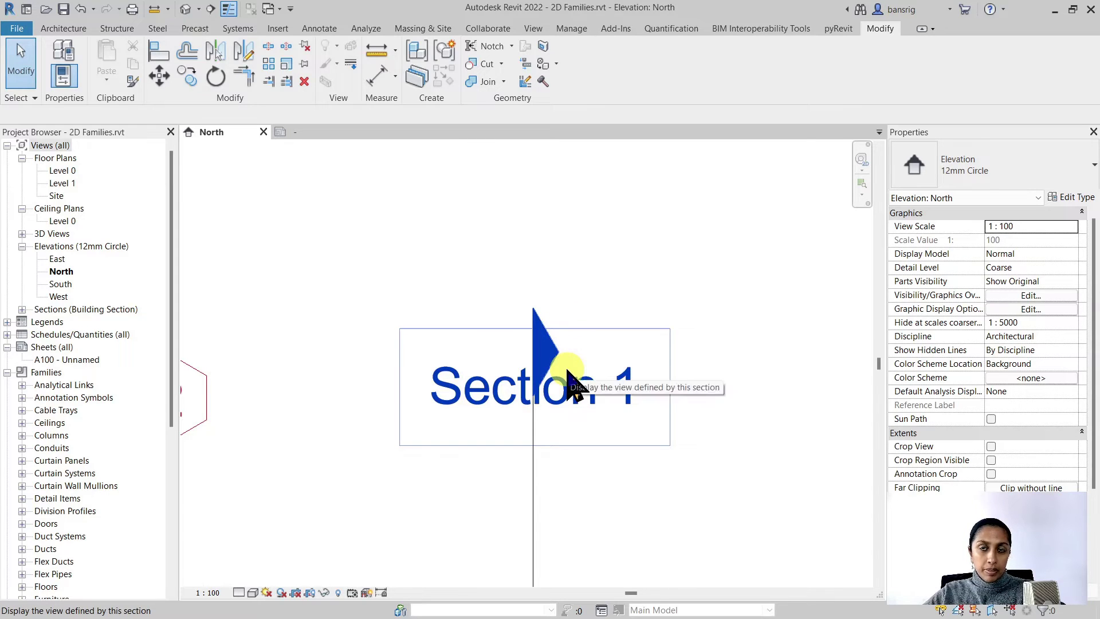
- Enable Rotate text with component in the section head family and reload it into the project, overwriting the existing version
{"action": "left_click", "coordinate": [312, 133]}
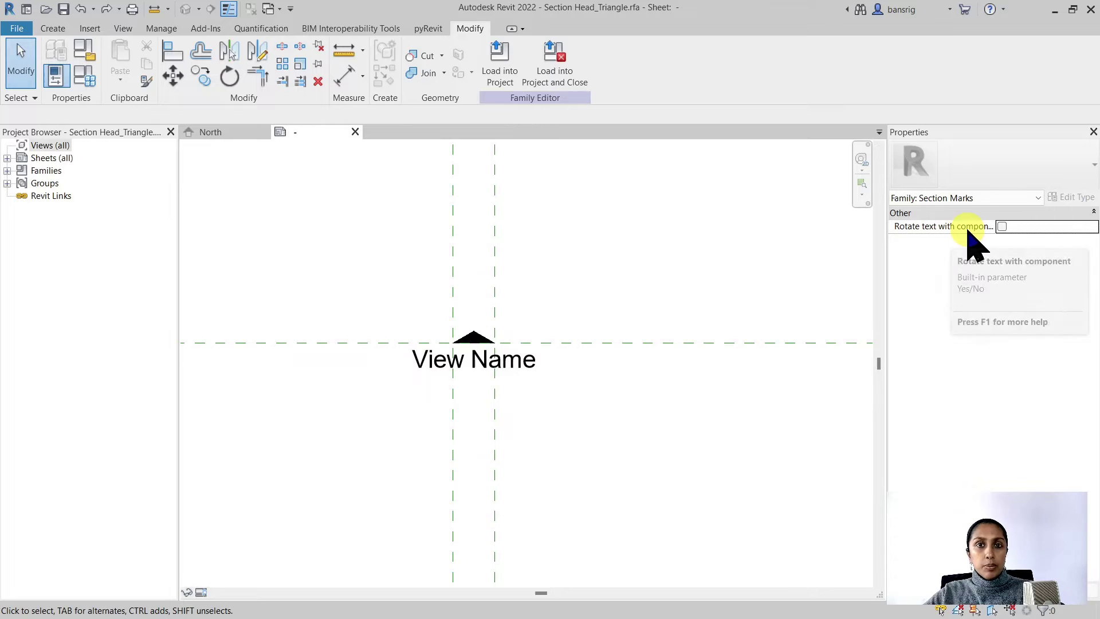
{"action": "left_click", "coordinate": [1002, 226]}
{"action": "left_click", "coordinate": [498, 77]}
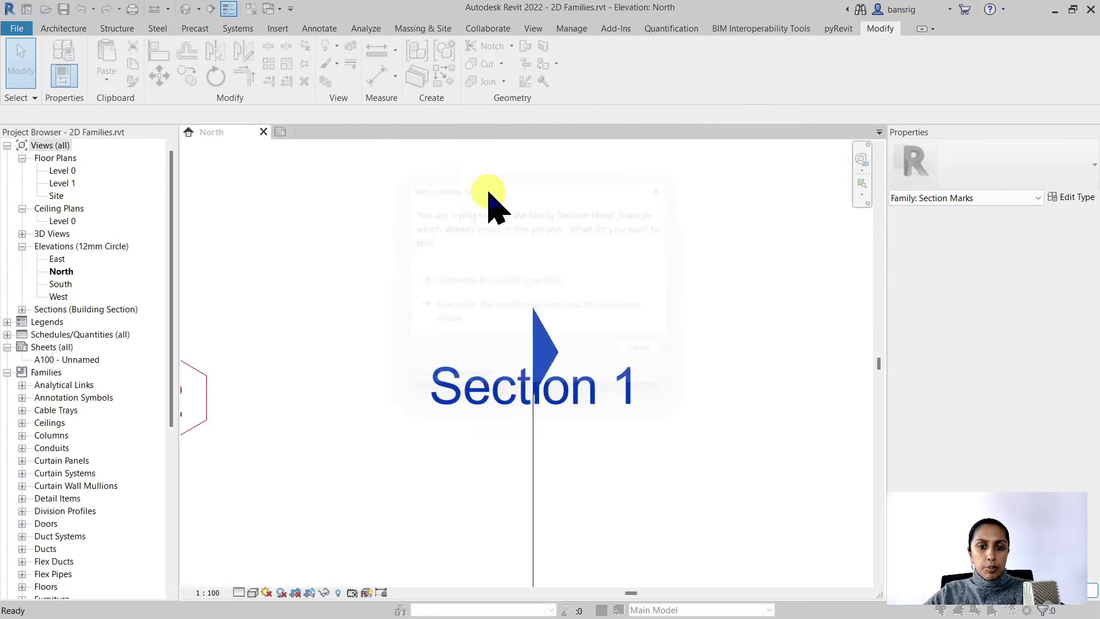
{"action": "left_click", "coordinate": [518, 283]}
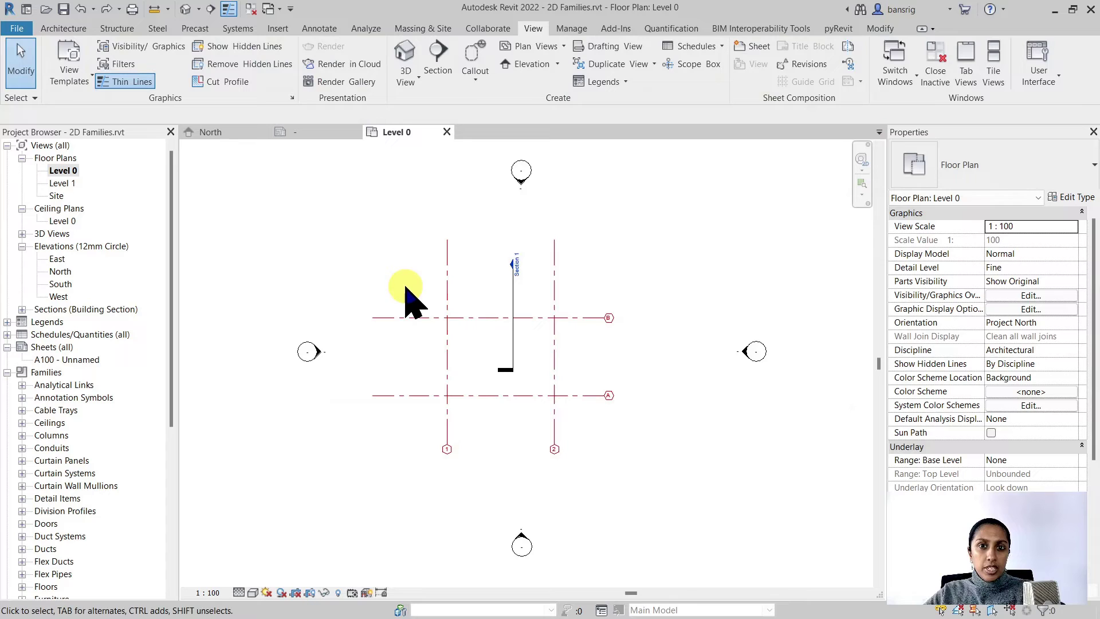
- On the Level 0 floor plan, create a similar section running diagonally across grids 1 and 2
{"action": "left_click", "coordinate": [513, 295]}
{"action": "key", "text": "c"}
{"action": "key", "text": "s"}
{"action": "left_click", "coordinate": [359, 268]}
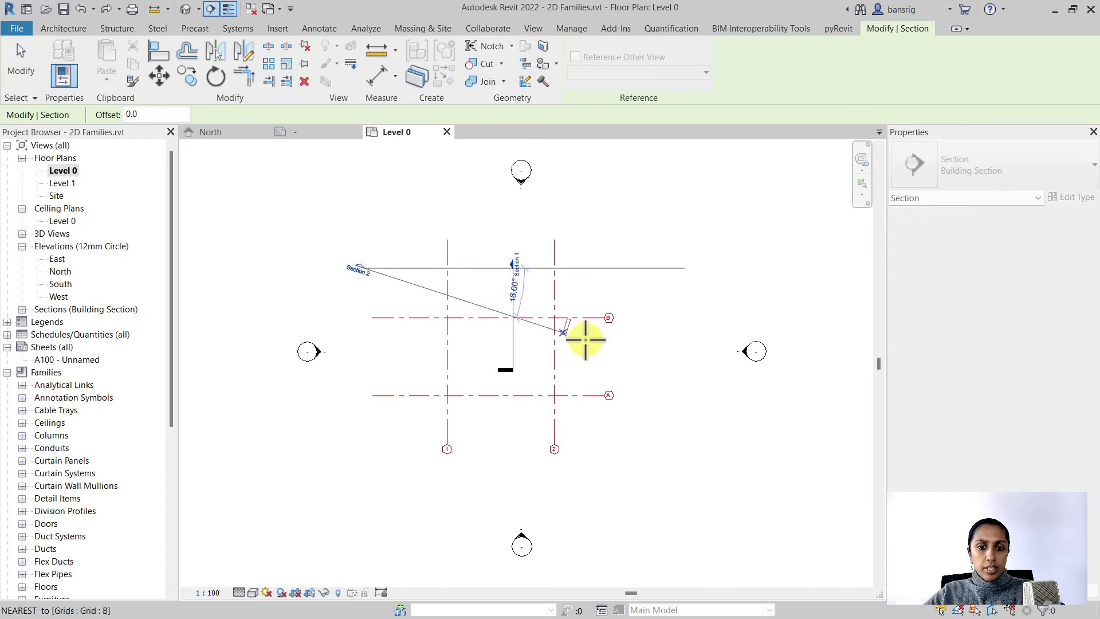
{"action": "left_click", "coordinate": [634, 359]}
{"action": "scroll", "coordinate": [332, 277], "scroll_direction": "up", "scroll_amount": 5}
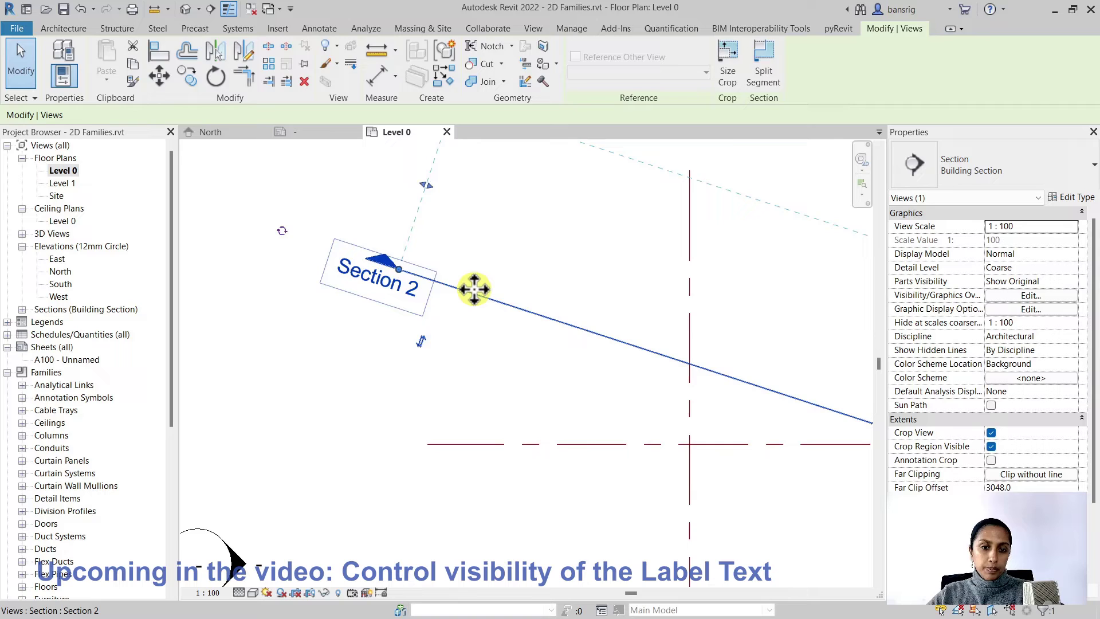
{"action": "key", "text": "Escape"}
- In the North elevation, set the section tail of the section line's Building Section Custom tag to Section Head_Triangle
{"action": "key", "text": "ctrl+Tab"}
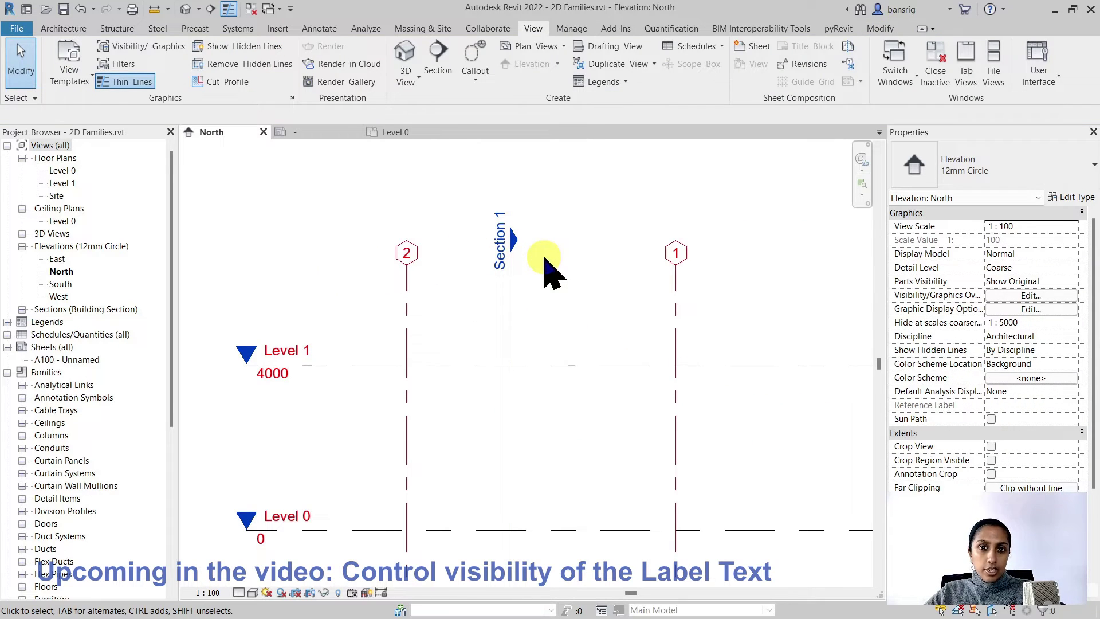
{"action": "scroll", "coordinate": [572, 332], "scroll_direction": "up", "scroll_amount": 5}
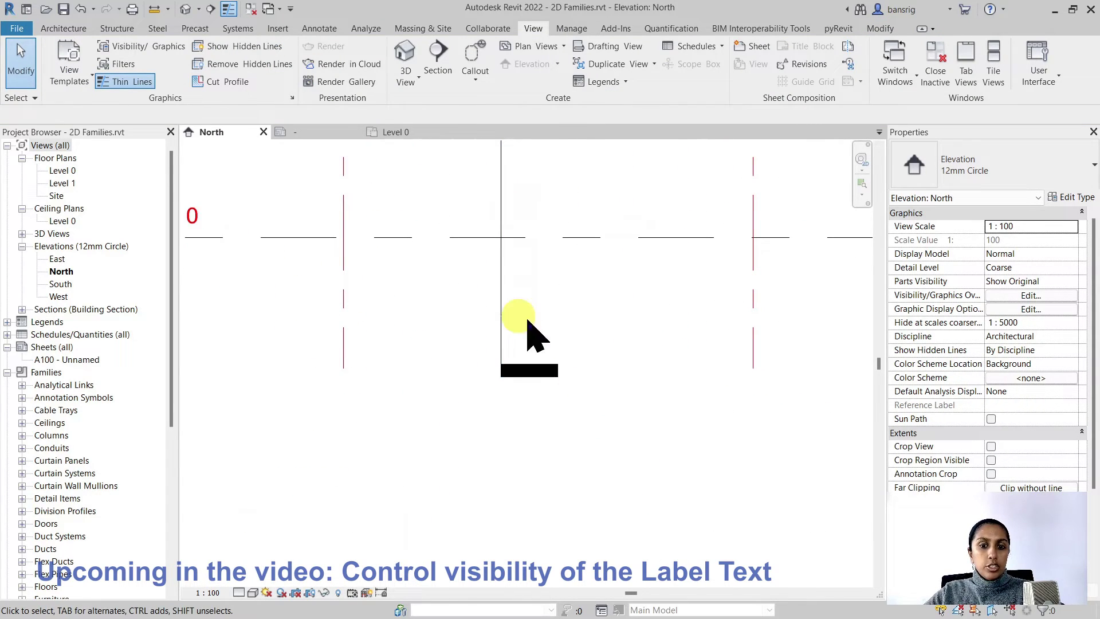
{"action": "left_click", "coordinate": [503, 319]}
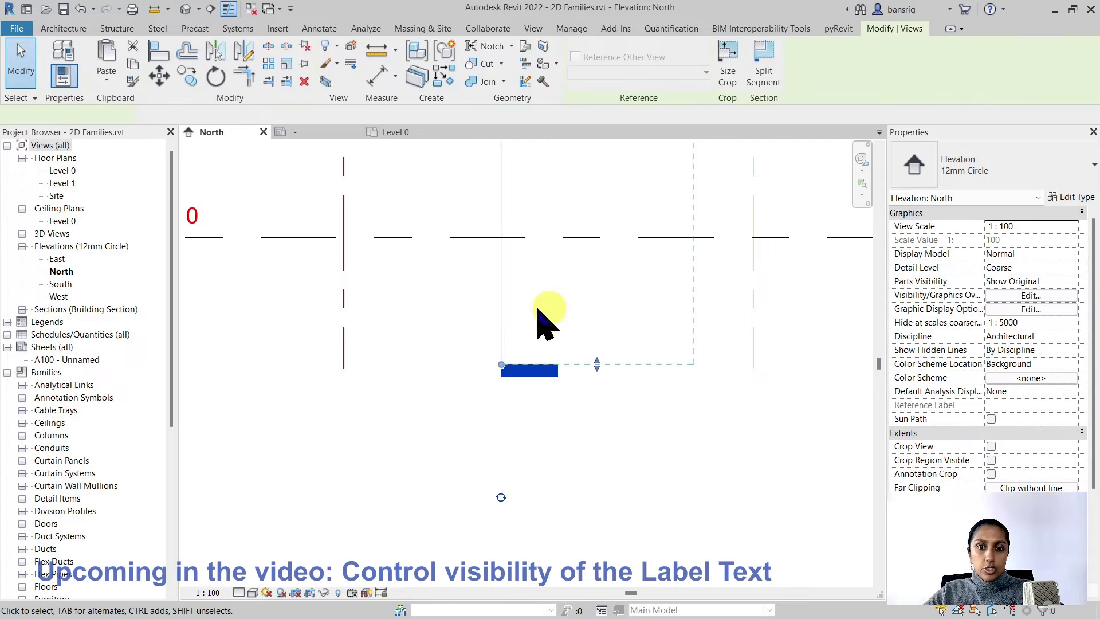
{"action": "left_click", "coordinate": [1072, 197]}
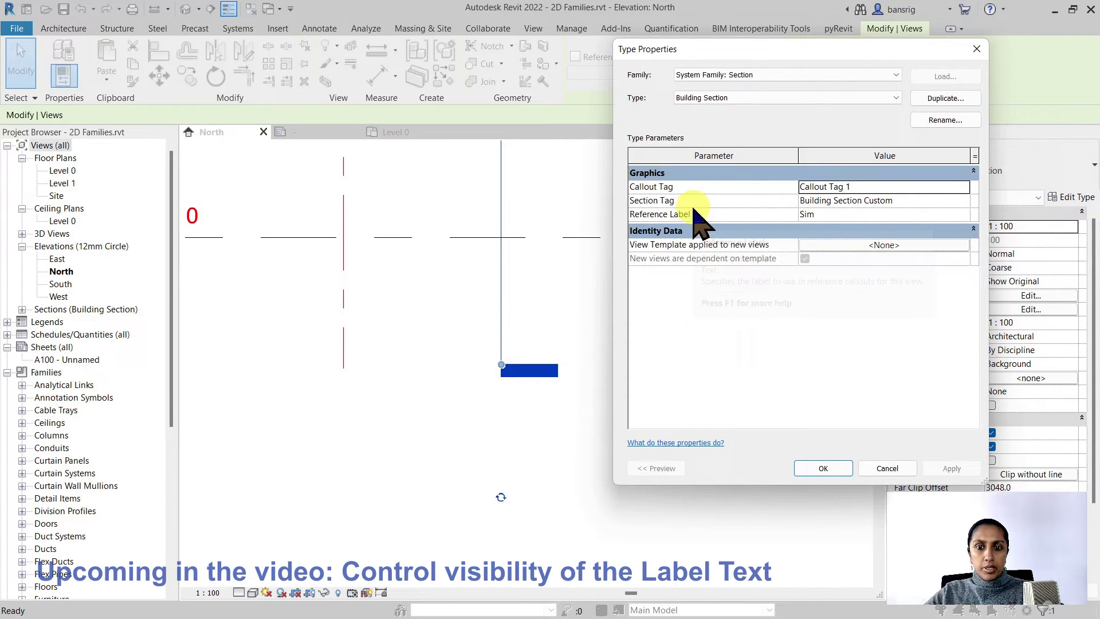
{"action": "left_click", "coordinate": [963, 201]}
{"action": "left_click", "coordinate": [974, 201]}
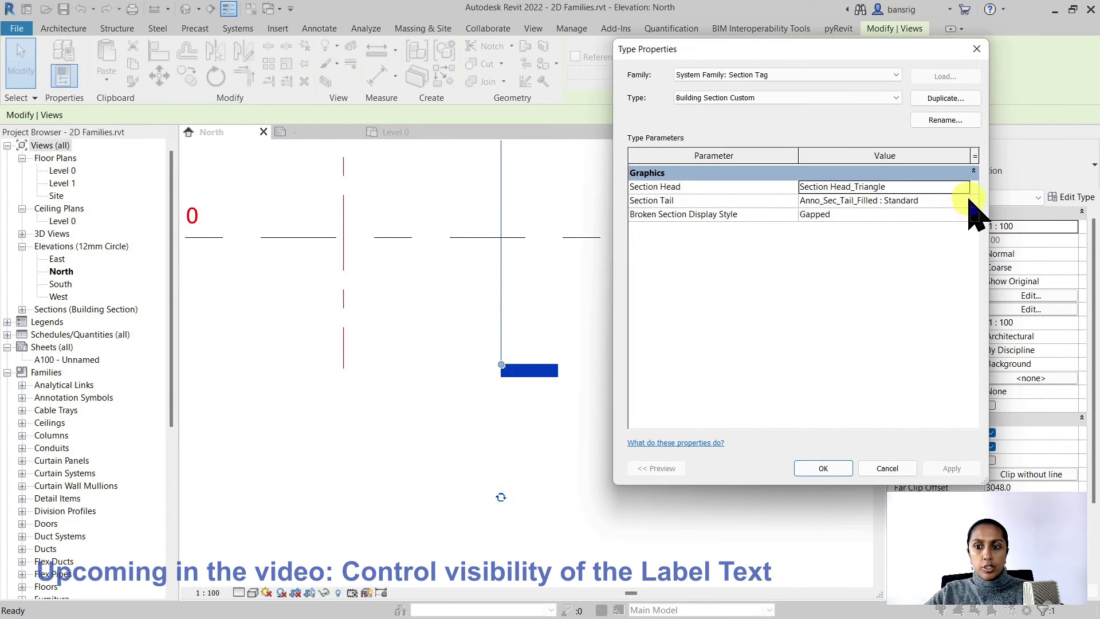
{"action": "left_click", "coordinate": [969, 200]}
{"action": "left_click", "coordinate": [856, 285]}
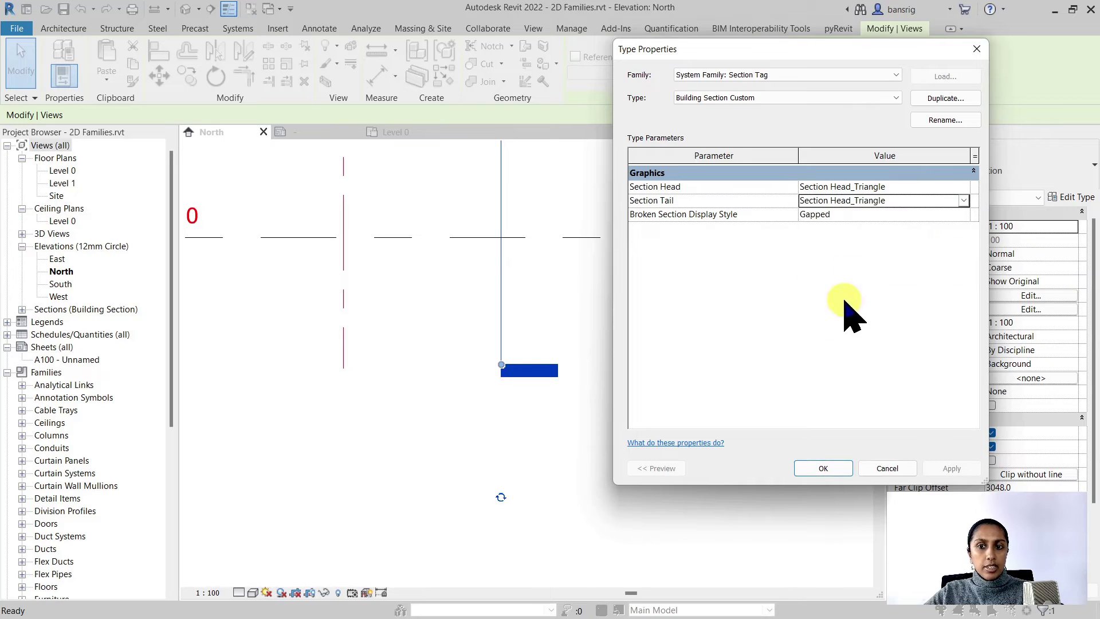
{"action": "left_click", "coordinate": [823, 468]}
{"action": "left_click", "coordinate": [825, 468]}
{"action": "left_click", "coordinate": [660, 470]}
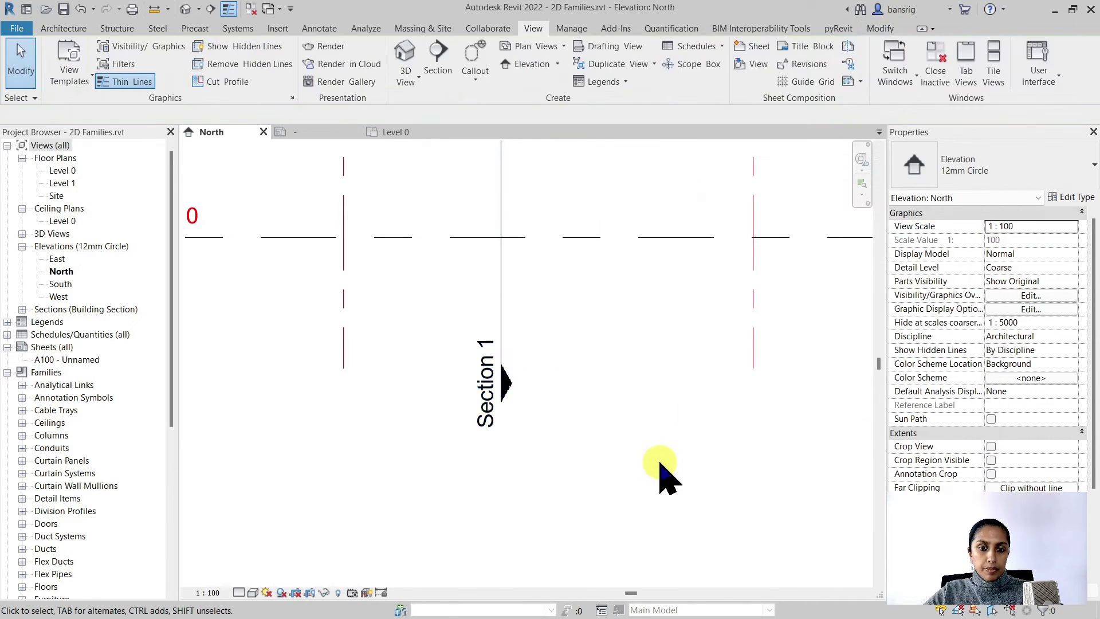
{"action": "scroll", "coordinate": [660, 470], "scroll_direction": "down", "scroll_amount": 3}
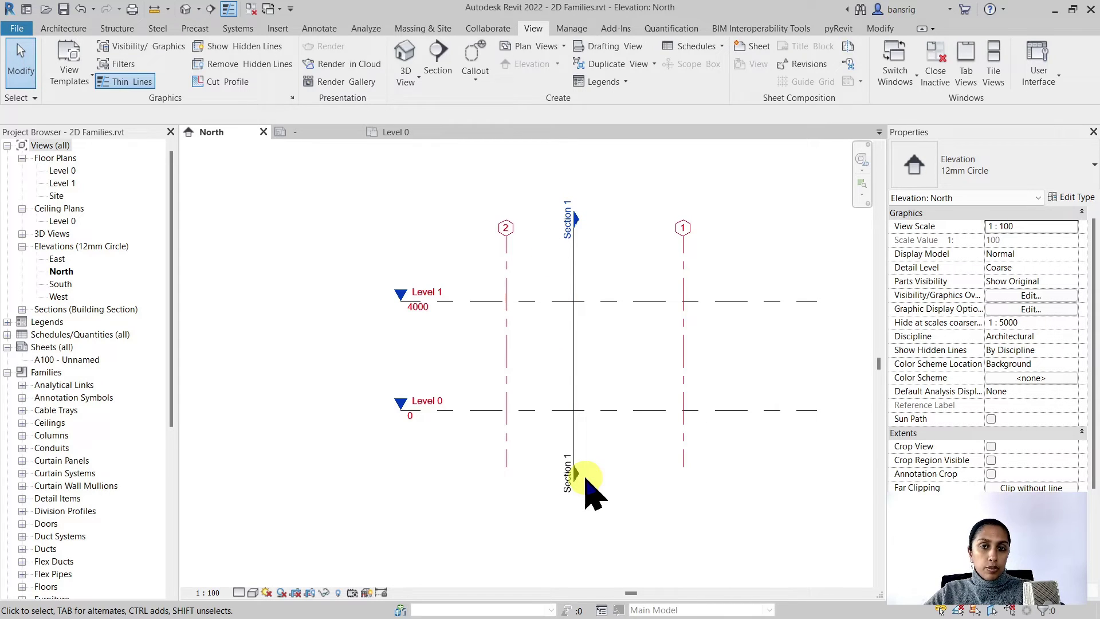
- In the section head family, associate the View Name label's Visible property with a new type-based family parameter named Label
{"action": "left_click", "coordinate": [324, 135]}
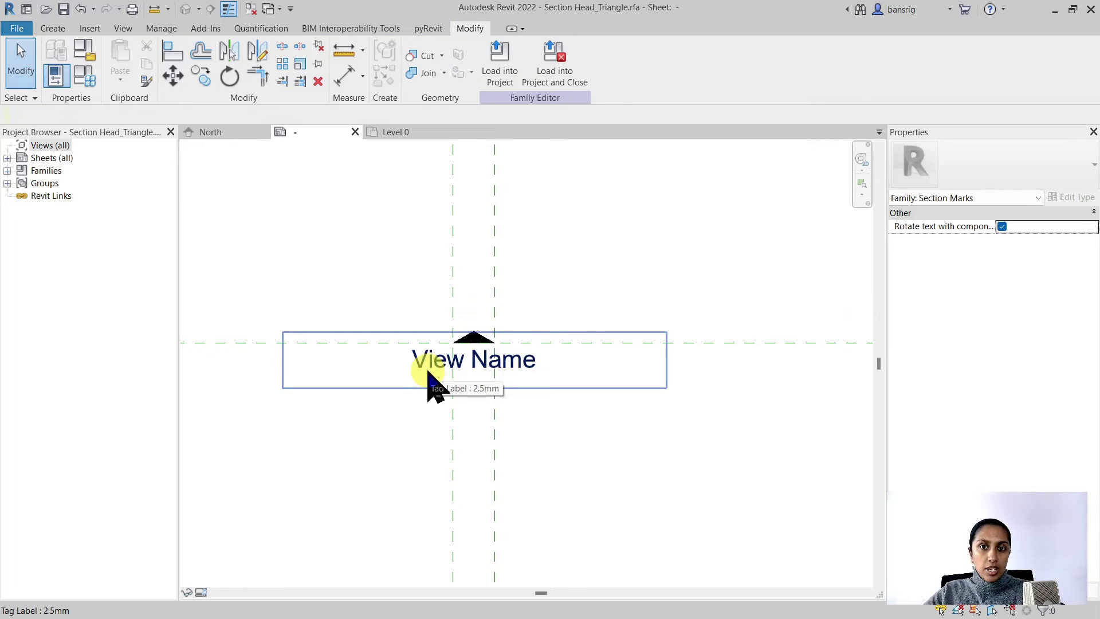
{"action": "left_click", "coordinate": [434, 389]}
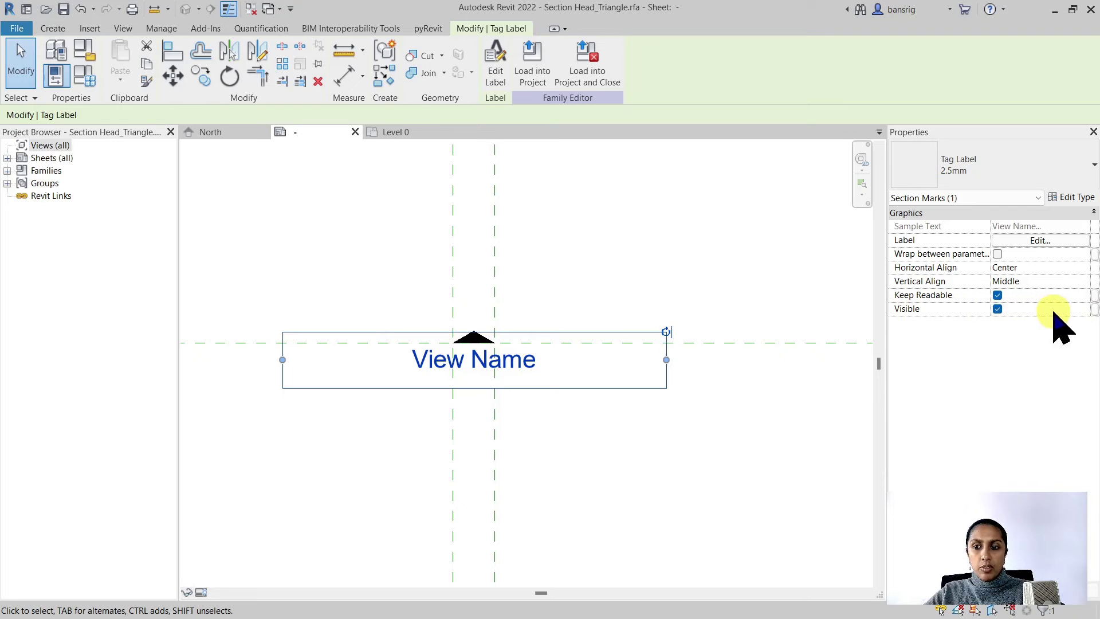
{"action": "left_click", "coordinate": [1094, 310]}
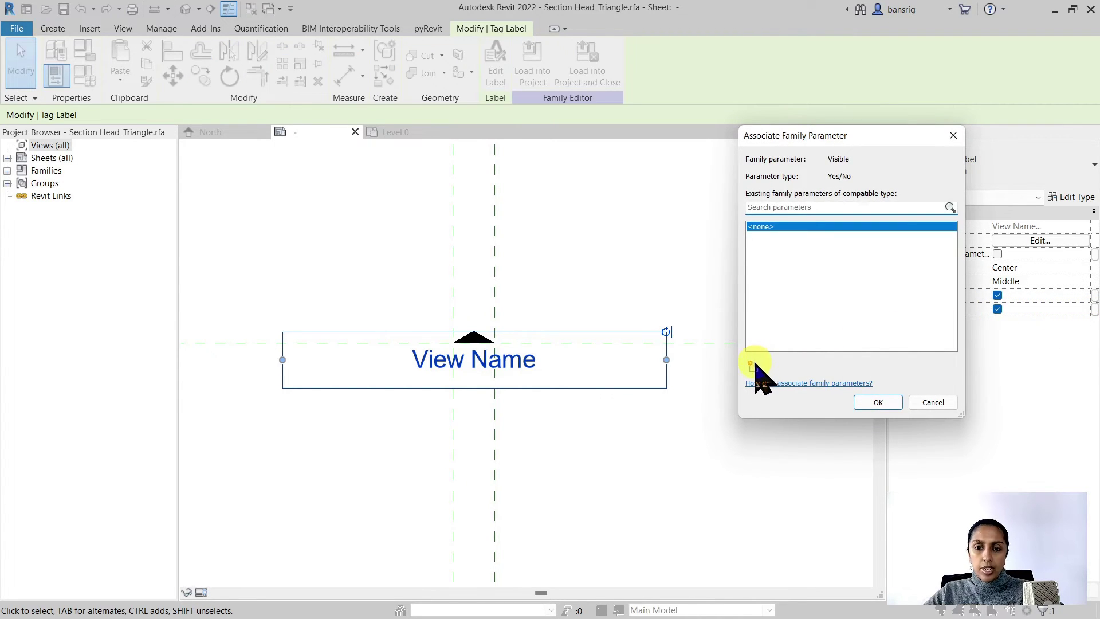
{"action": "left_click", "coordinate": [753, 366]}
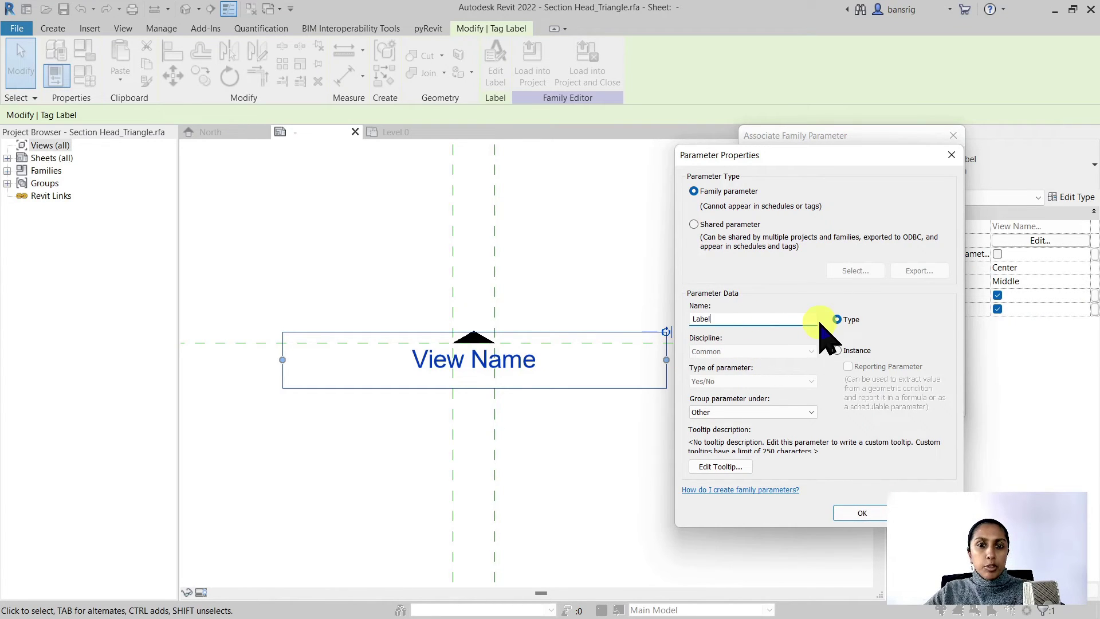
{"action": "left_click", "coordinate": [862, 513]}
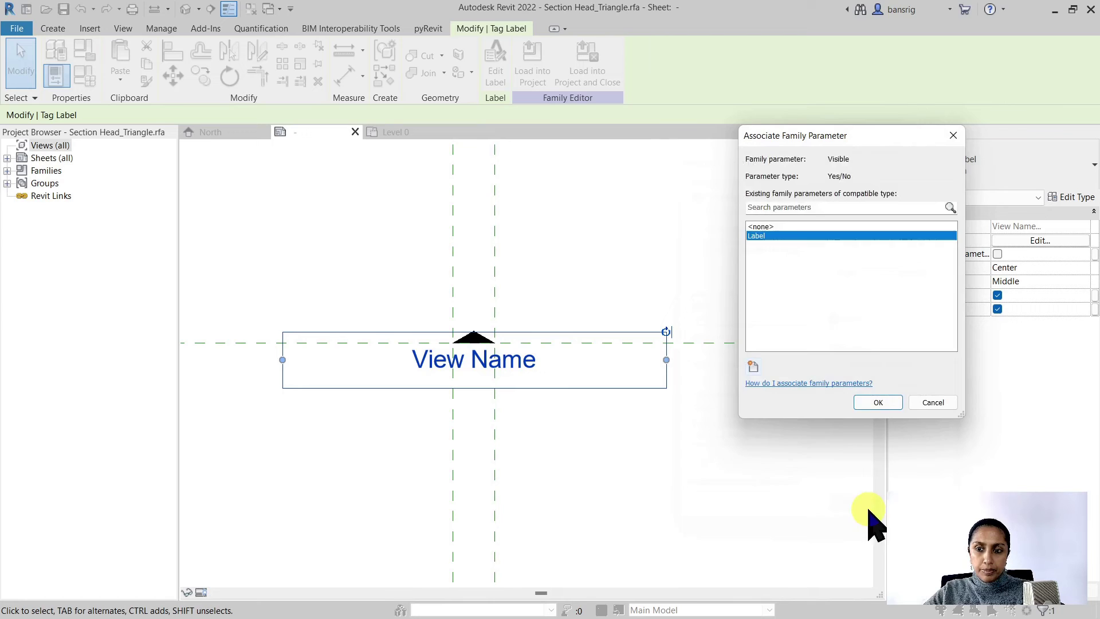
{"action": "left_click", "coordinate": [864, 403]}
{"action": "left_click", "coordinate": [794, 469]}
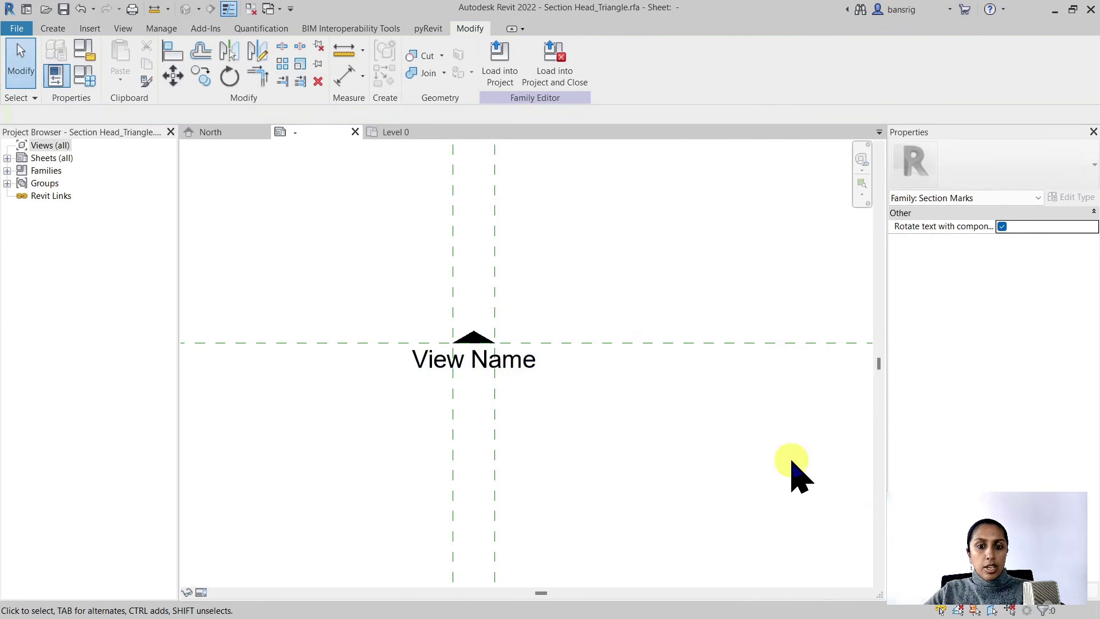
{"action": "left_click", "coordinate": [533, 381]}
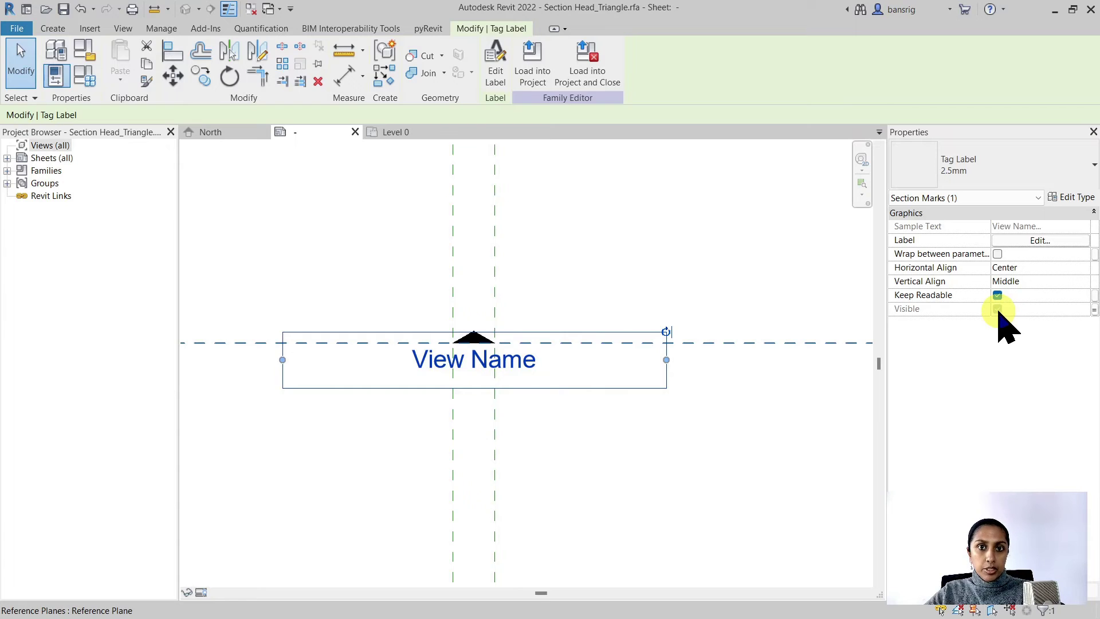
{"action": "left_click", "coordinate": [320, 237]}
- Create a family type named With Label that keeps the Label parameter enabled
{"action": "left_click", "coordinate": [86, 75]}
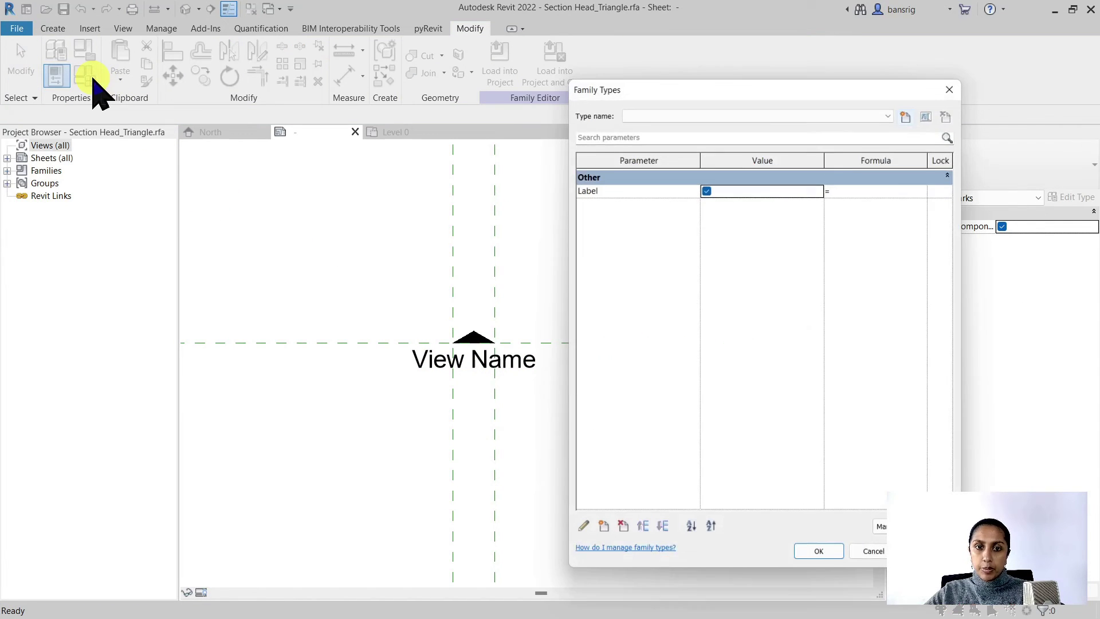
{"action": "left_click", "coordinate": [910, 113]}
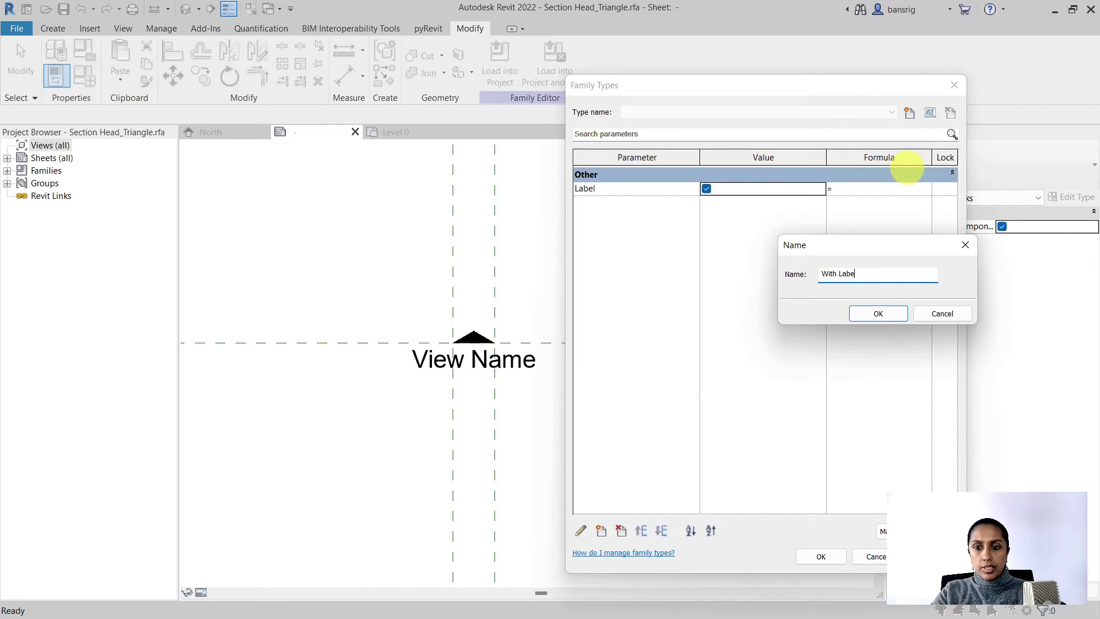
{"action": "type", "text": "With Label"}
{"action": "left_click", "coordinate": [875, 315]}
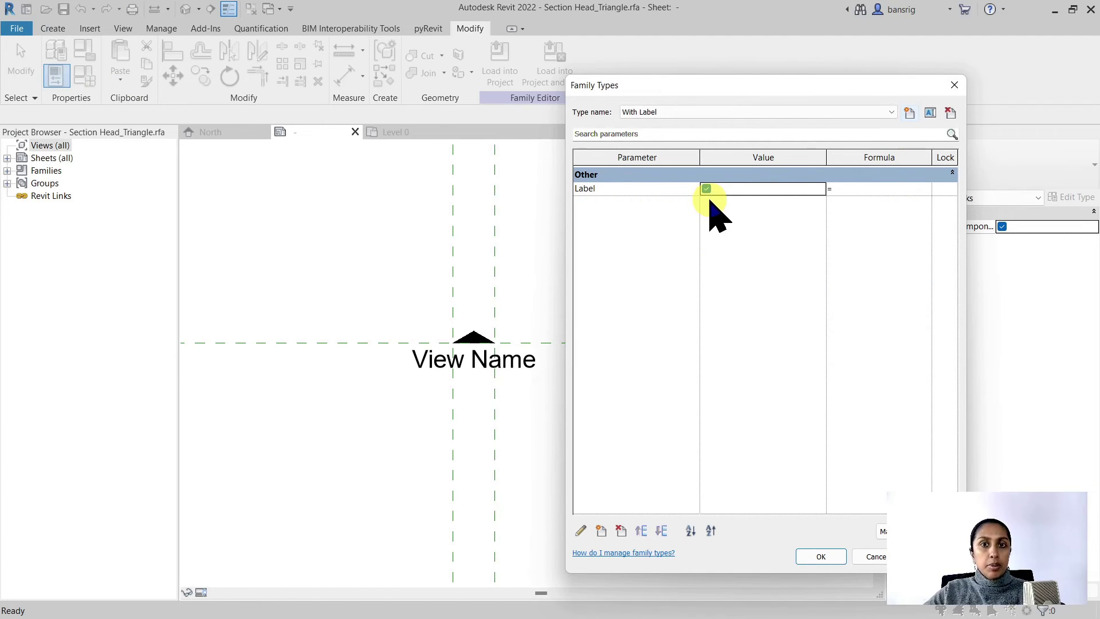
- Create a family type named Without Label with the Label parameter turned off, and reload the family into the project
{"action": "left_click", "coordinate": [910, 112]}
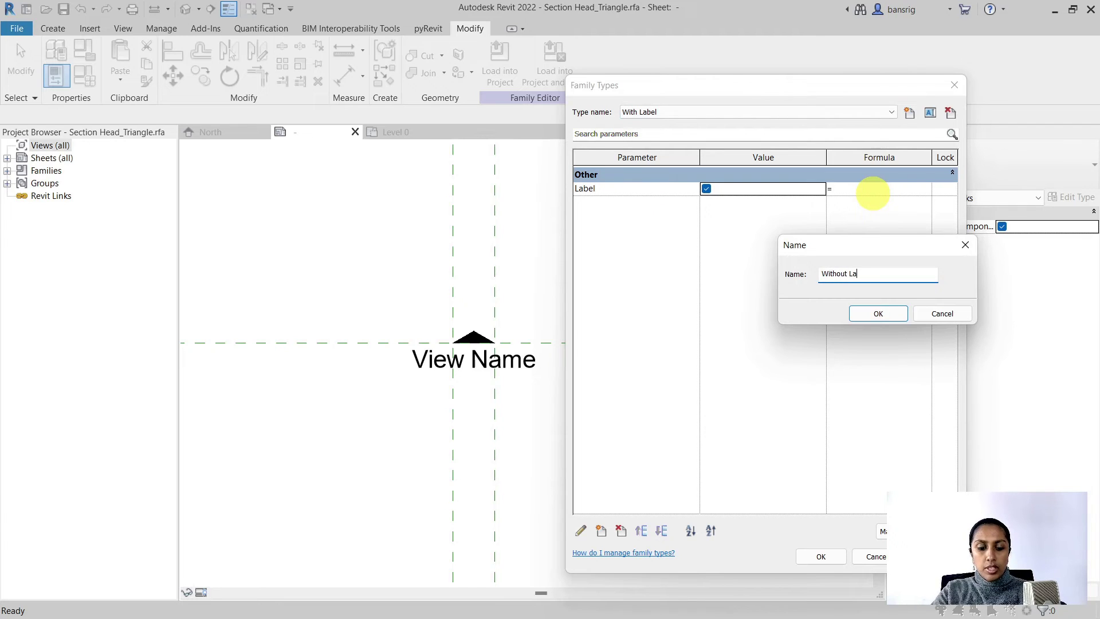
{"action": "left_click", "coordinate": [871, 316]}
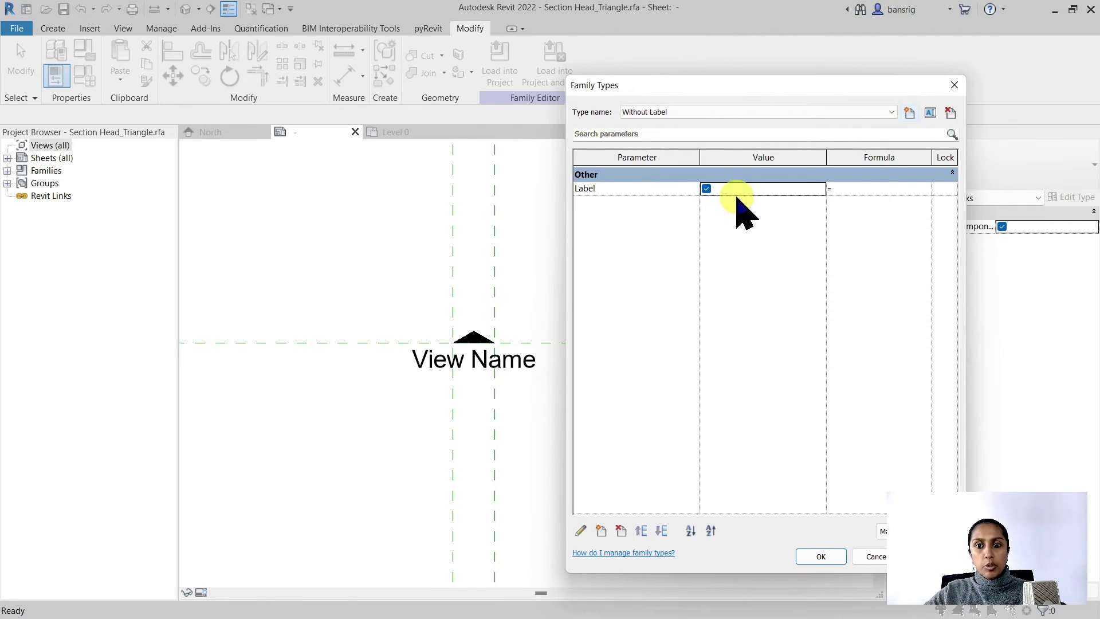
{"action": "left_click", "coordinate": [706, 189]}
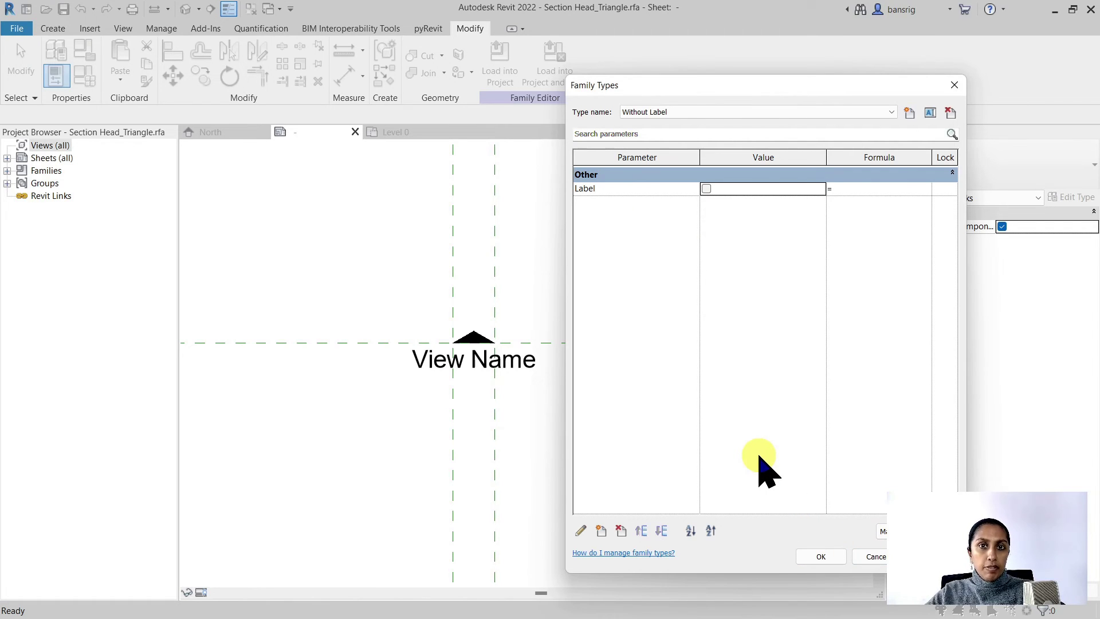
{"action": "left_click", "coordinate": [659, 112]}
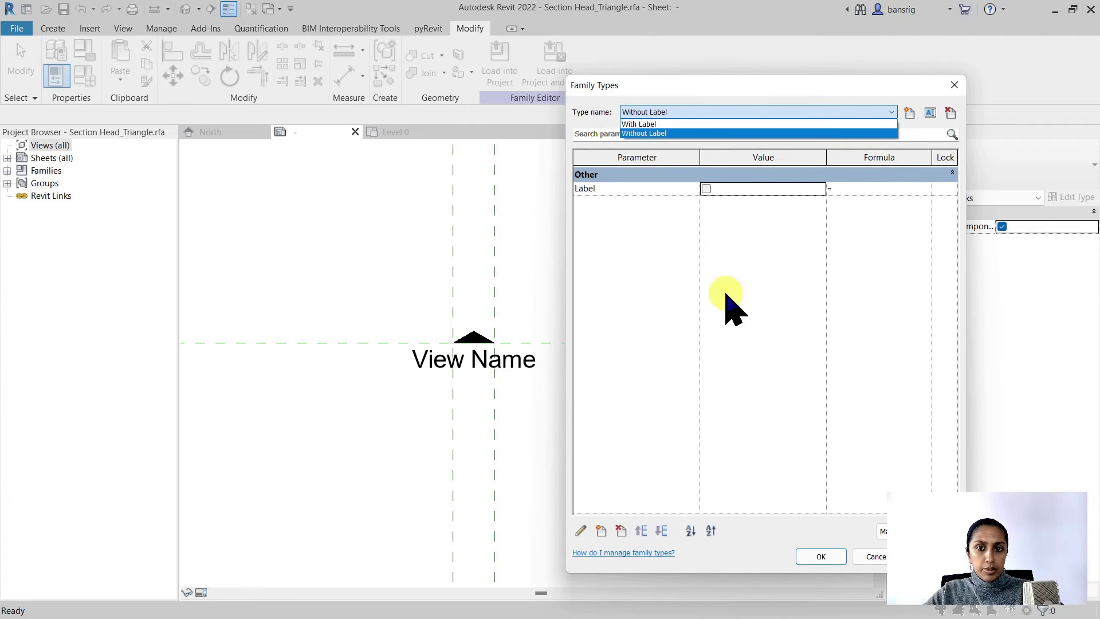
{"action": "left_click", "coordinate": [821, 556]}
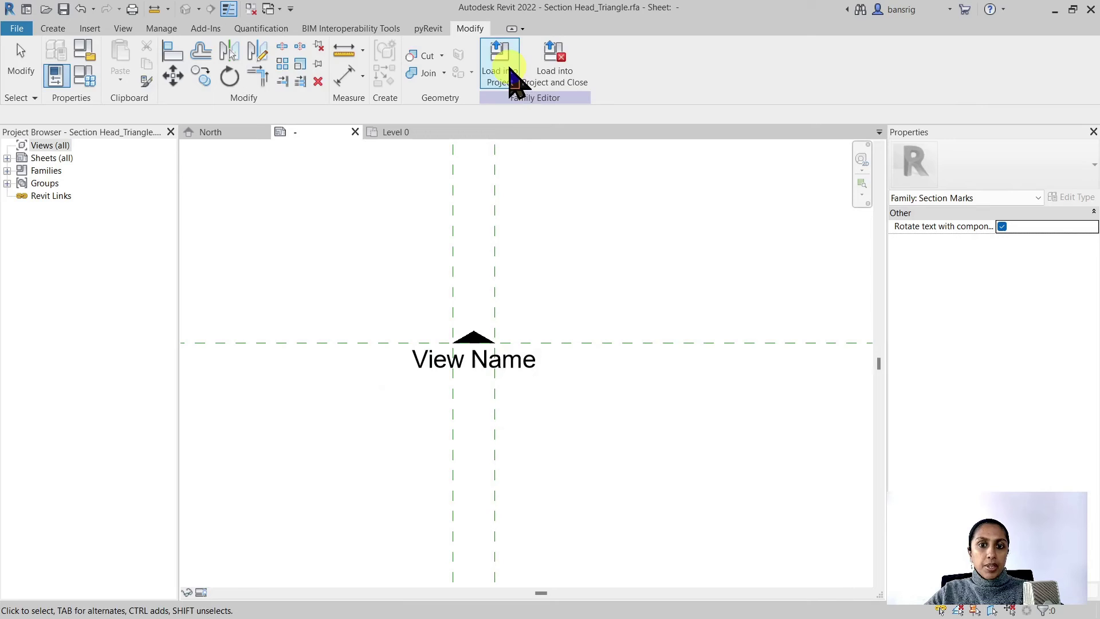
{"action": "left_click", "coordinate": [503, 68]}
{"action": "left_click", "coordinate": [528, 282]}
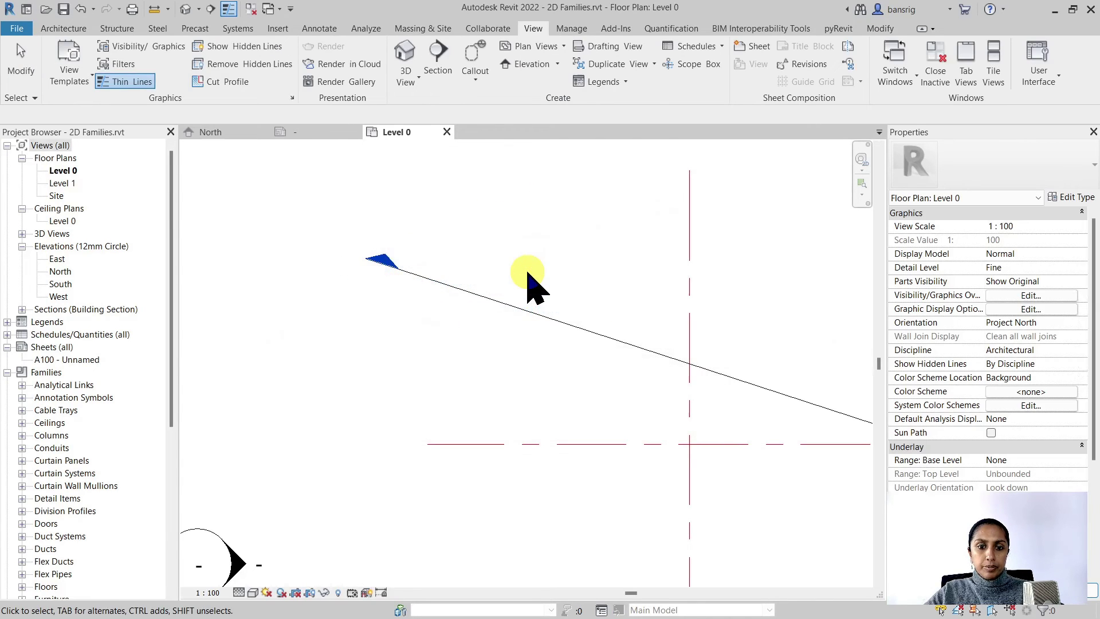
- For the vertical section on Level 0, set the Building Section Custom tag's section head to Section Head_Triangle : With Label
{"action": "scroll", "coordinate": [386, 234], "scroll_direction": "down", "scroll_amount": 3}
{"action": "left_click", "coordinate": [518, 252]}
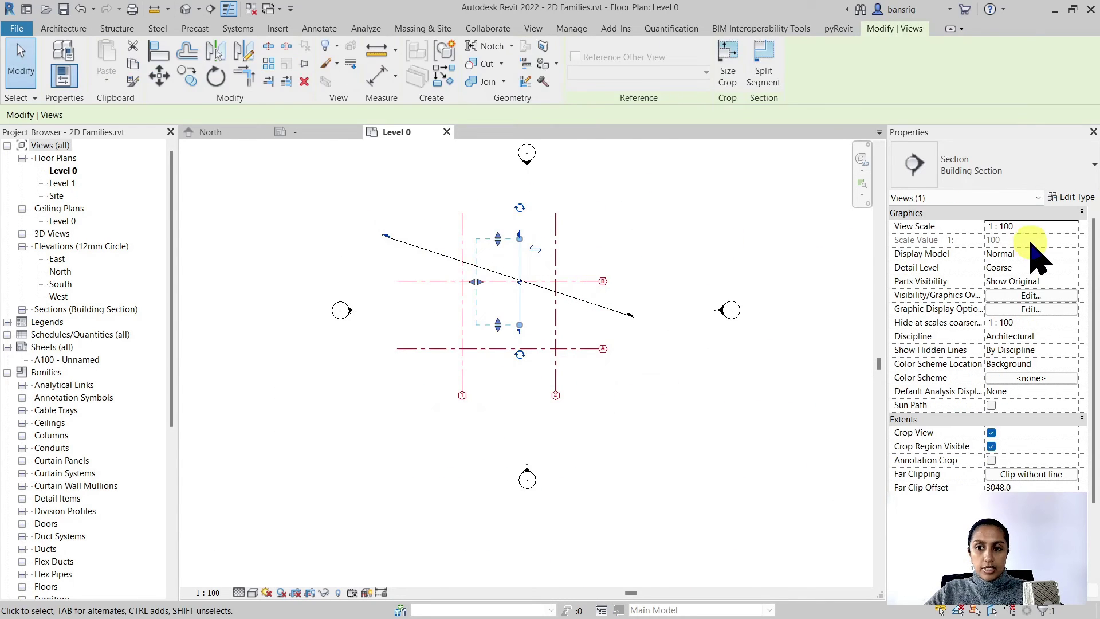
{"action": "left_click", "coordinate": [1071, 197]}
{"action": "left_click", "coordinate": [958, 201]}
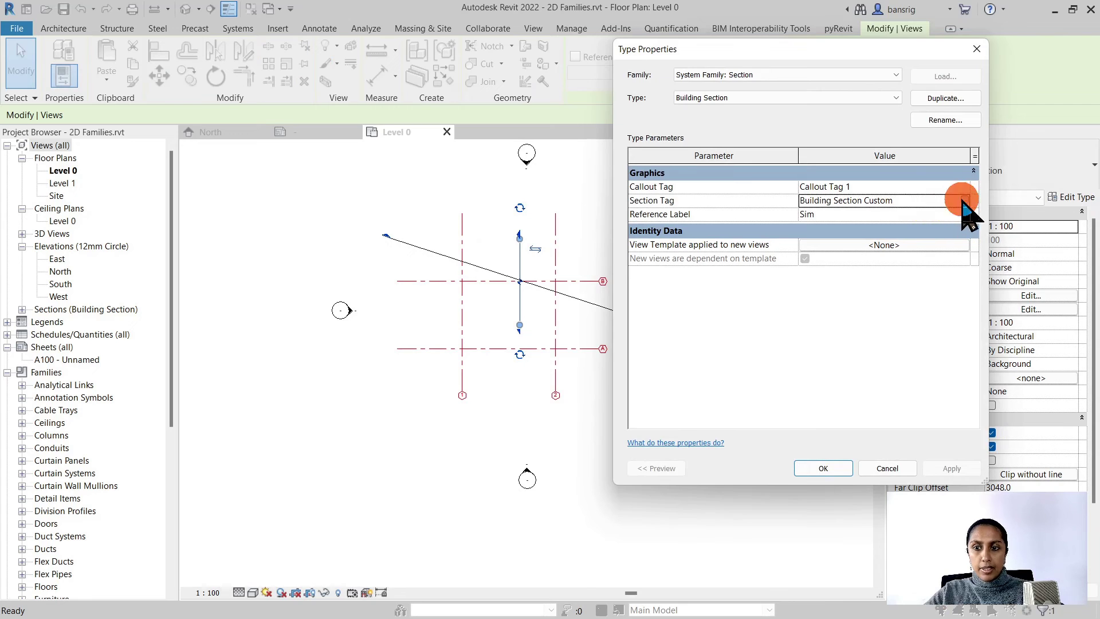
{"action": "left_click", "coordinate": [960, 202]}
{"action": "left_click", "coordinate": [964, 187]}
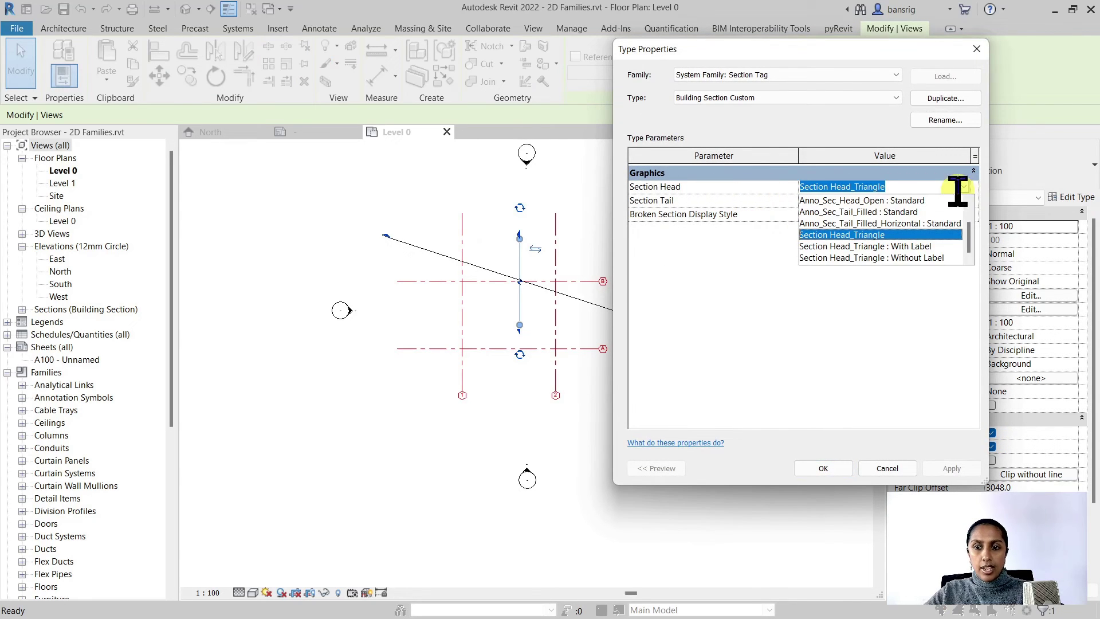
{"action": "left_click", "coordinate": [913, 260]}
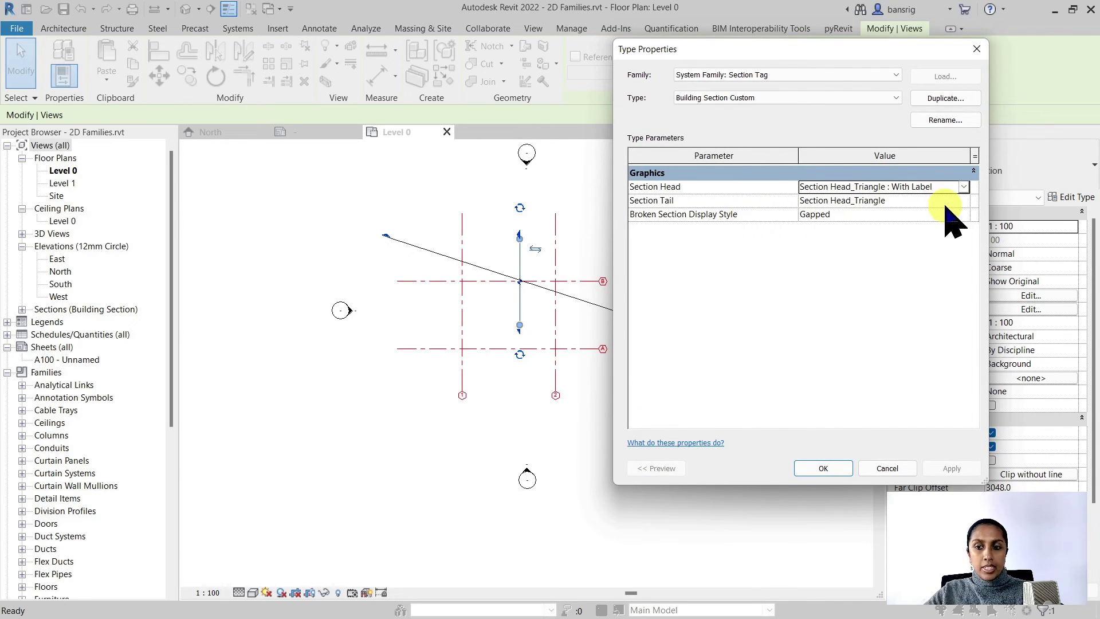
- Set the tag's section tail to Section Head_Triangle : Without Label, apply the changes, and check both ends of the vertical section
{"action": "left_click", "coordinate": [963, 200]}
{"action": "scroll", "coordinate": [928, 273], "scroll_direction": "down", "scroll_amount": 1}
{"action": "left_click", "coordinate": [909, 274]}
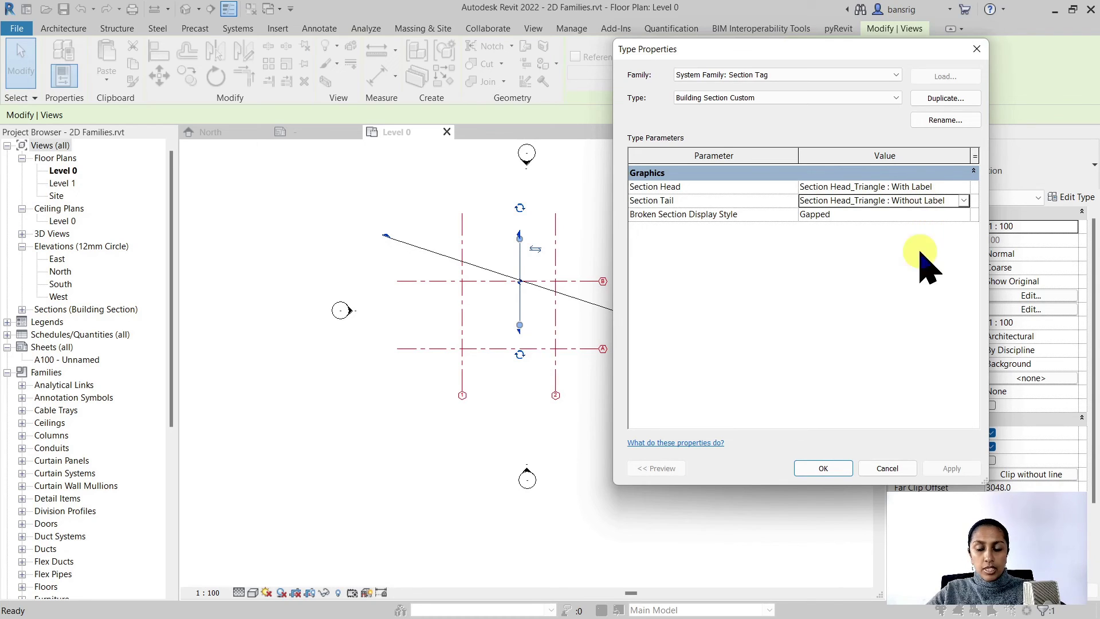
{"action": "left_click", "coordinate": [834, 468]}
{"action": "left_click", "coordinate": [825, 469]}
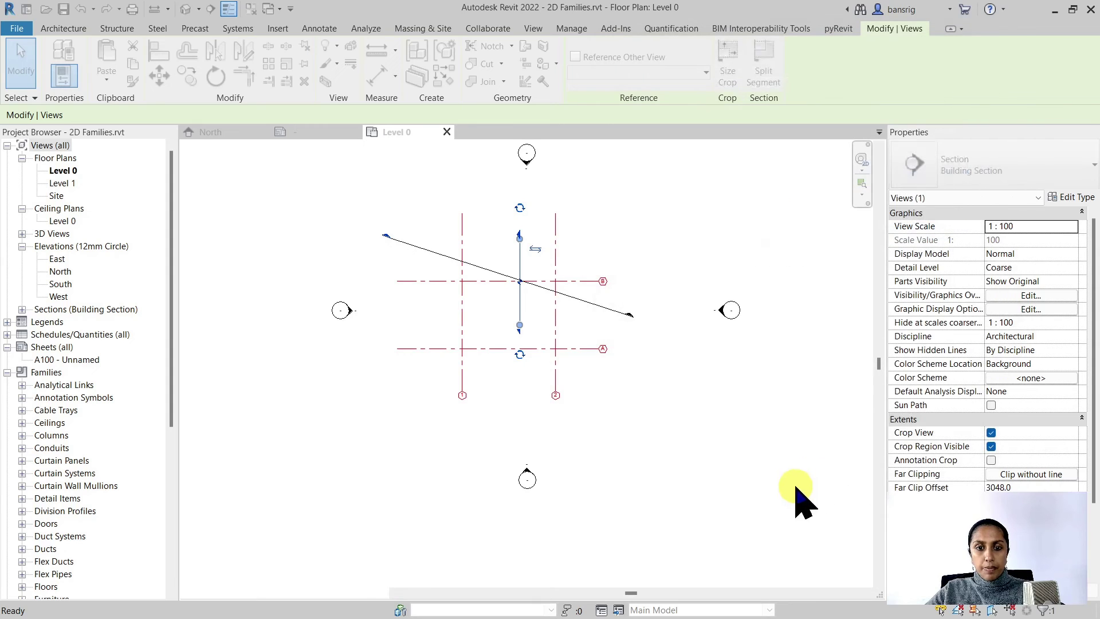
{"action": "left_click", "coordinate": [474, 264]}
{"action": "scroll", "coordinate": [493, 258], "scroll_direction": "up", "scroll_amount": 5}
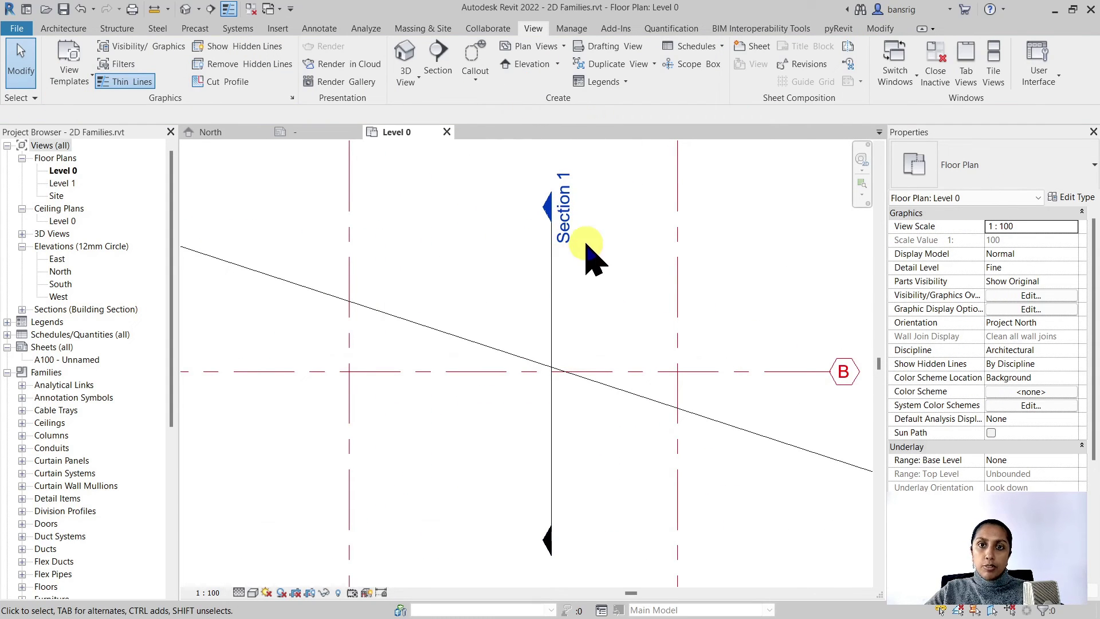
{"action": "middle_click_drag", "start_coordinate": [610, 430], "coordinate": [606, 332]}
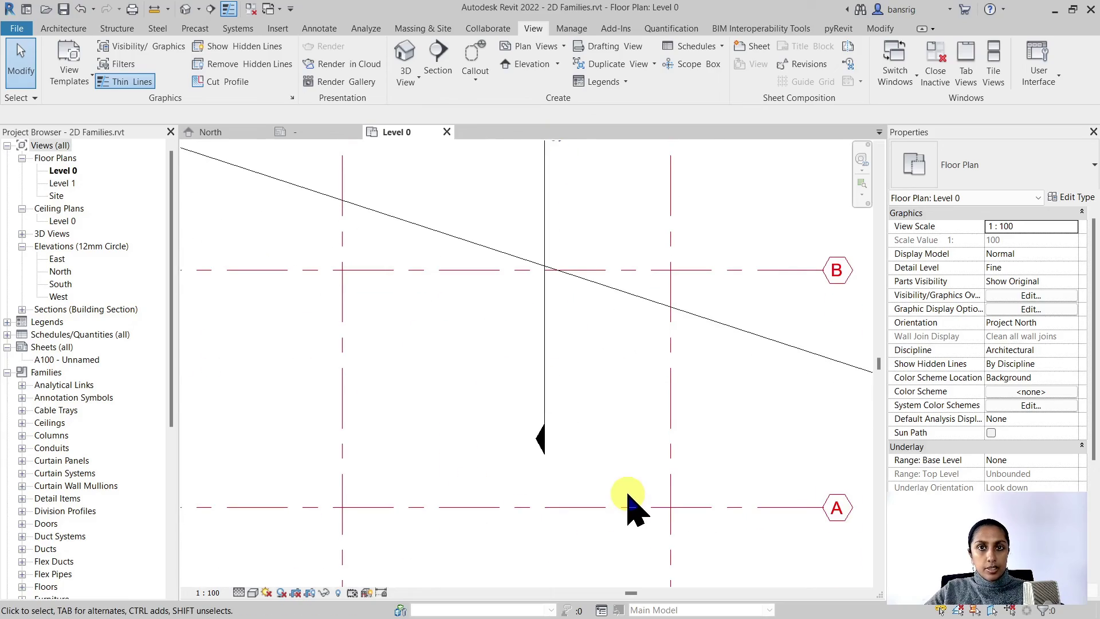